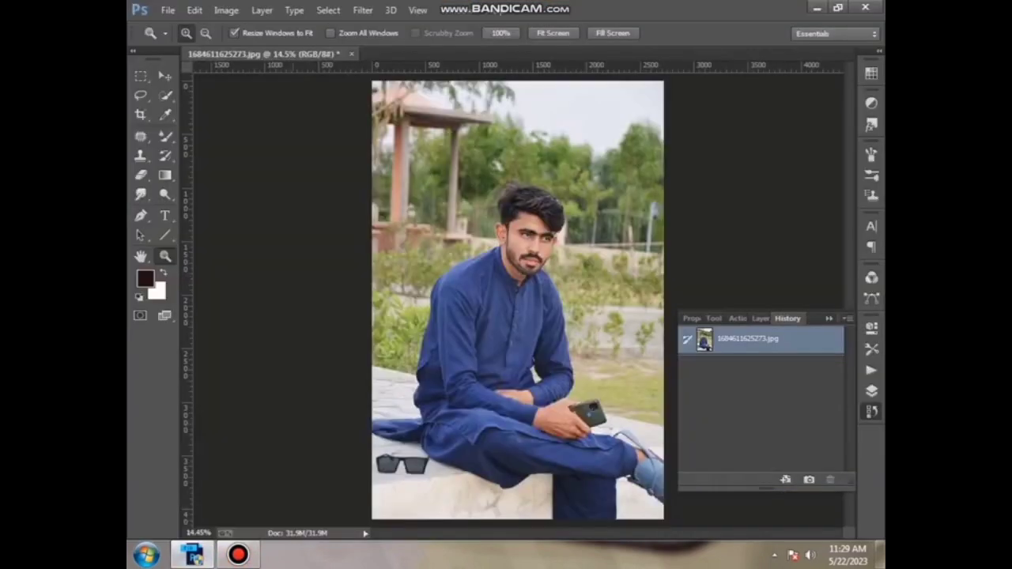
Step: Apply a Camera Raw Filter with Contrast +30, Highlights -100, Shadows -29 and Blacks -18
{"action": "left_click", "coordinate": [363, 9]}
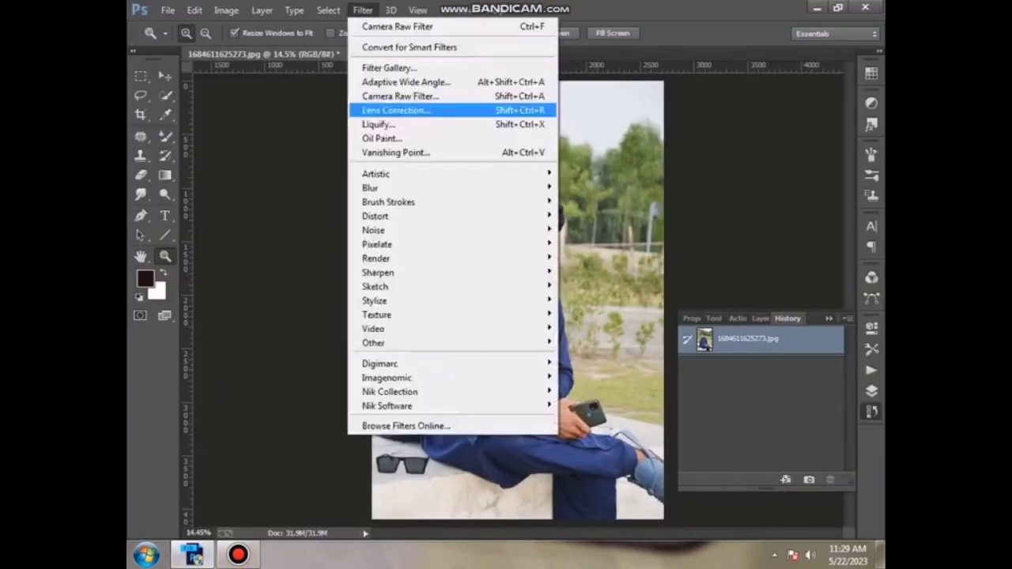
{"action": "left_click", "coordinate": [396, 101]}
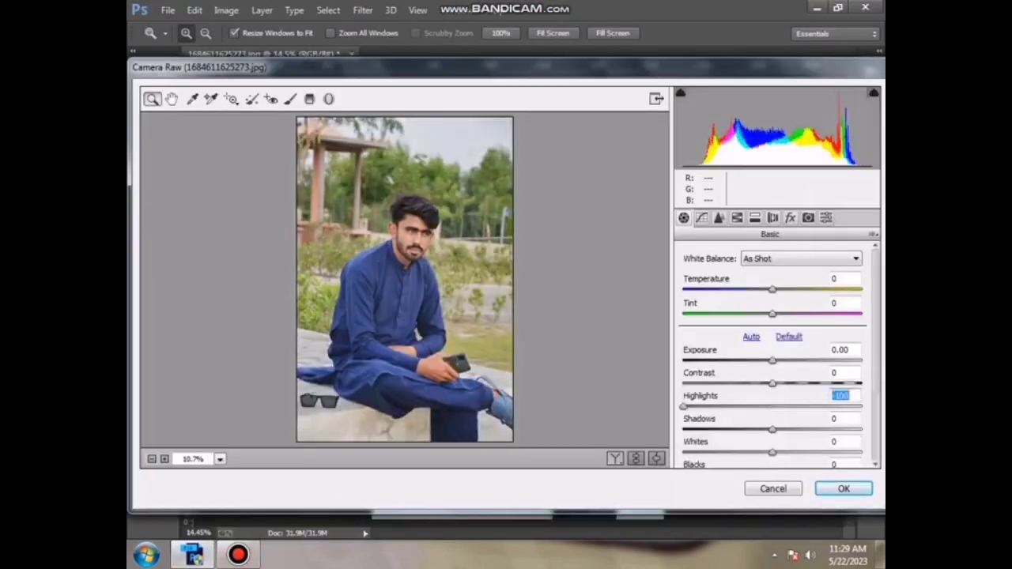
{"action": "type", "text": "-10030-29"}
{"action": "key", "text": "Tab"}
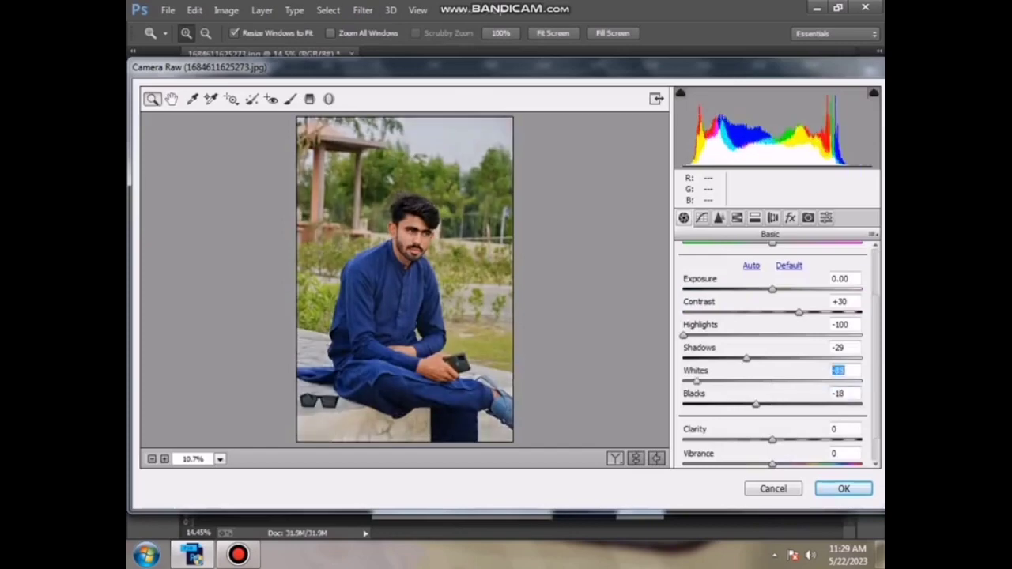
{"action": "key", "text": "Return"}
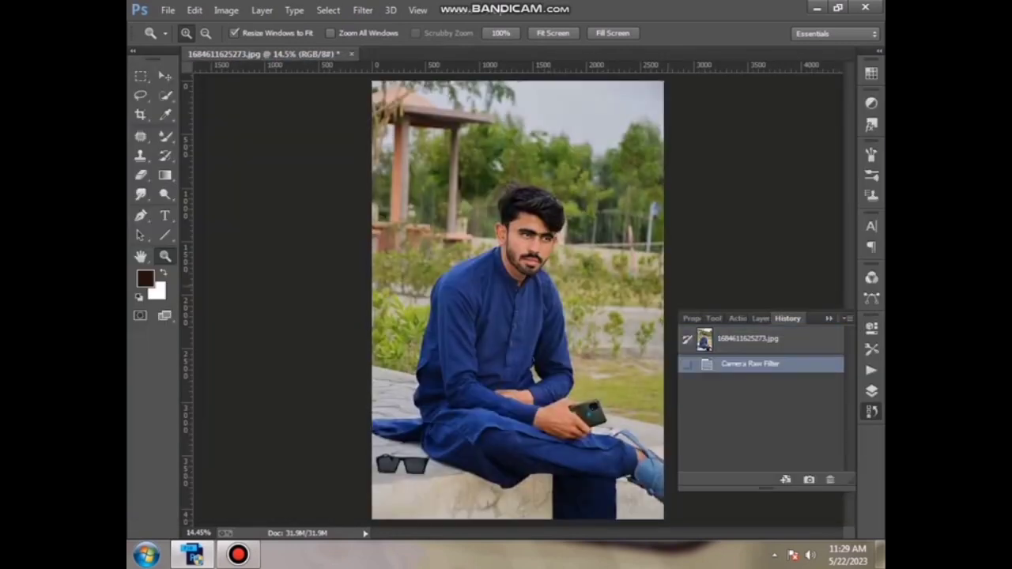
Step: Quick-select the man's legs, torso, shoe, phone, arm, neck and hair
{"action": "key", "text": "w"}
{"action": "left_click_drag", "start_coordinate": [466, 395], "coordinate": [553, 459]}
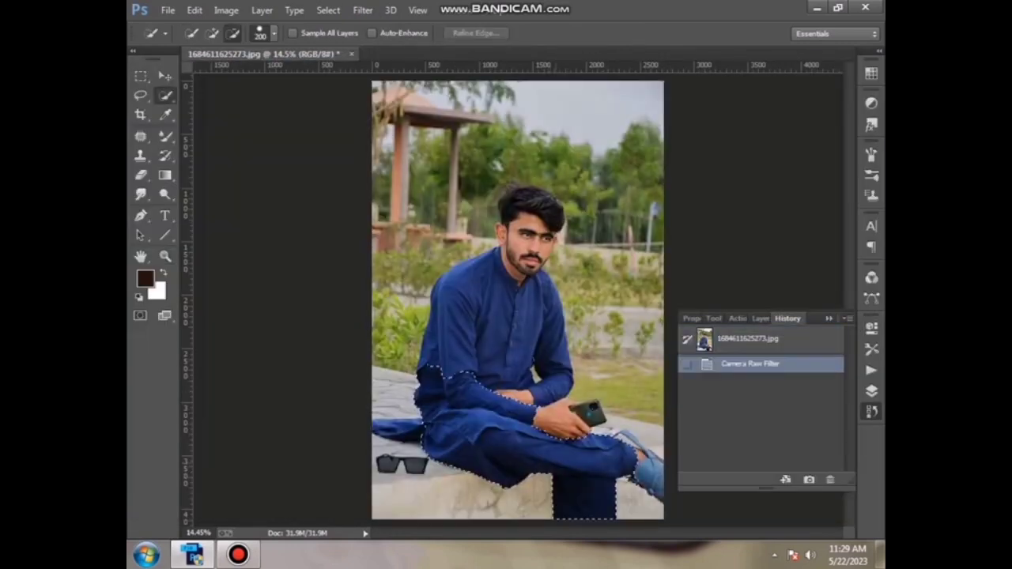
{"action": "left_click_drag", "start_coordinate": [656, 506], "coordinate": [582, 405]}
{"action": "mouse_move", "coordinate": [474, 372]}
{"action": "left_mouse_down"}
{"action": "mouse_move", "coordinate": [498, 260]}
{"action": "mouse_move", "coordinate": [530, 202]}
{"action": "left_mouse_up"}
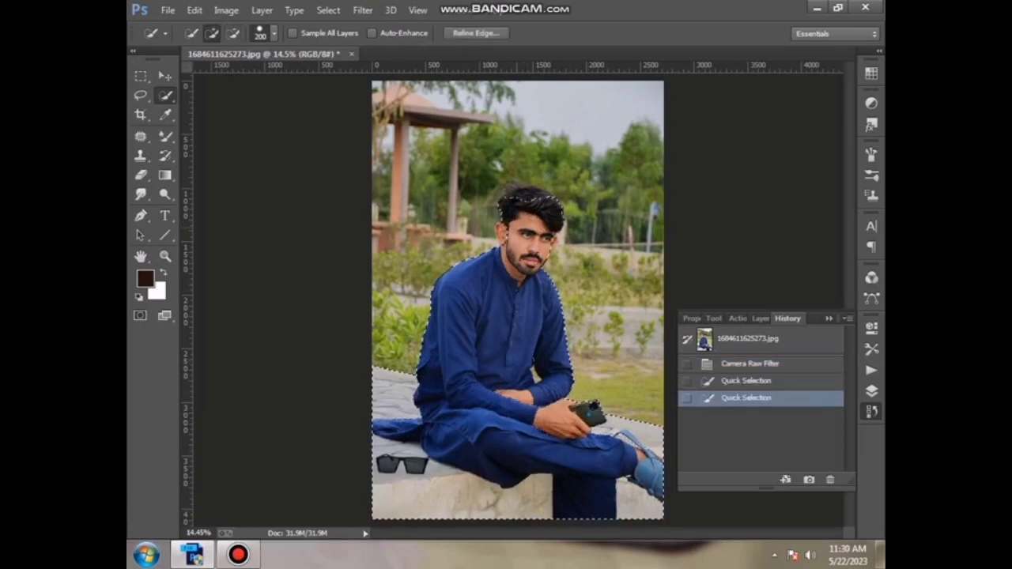
{"action": "left_click", "coordinate": [528, 199]}
{"action": "left_click", "coordinate": [554, 241]}
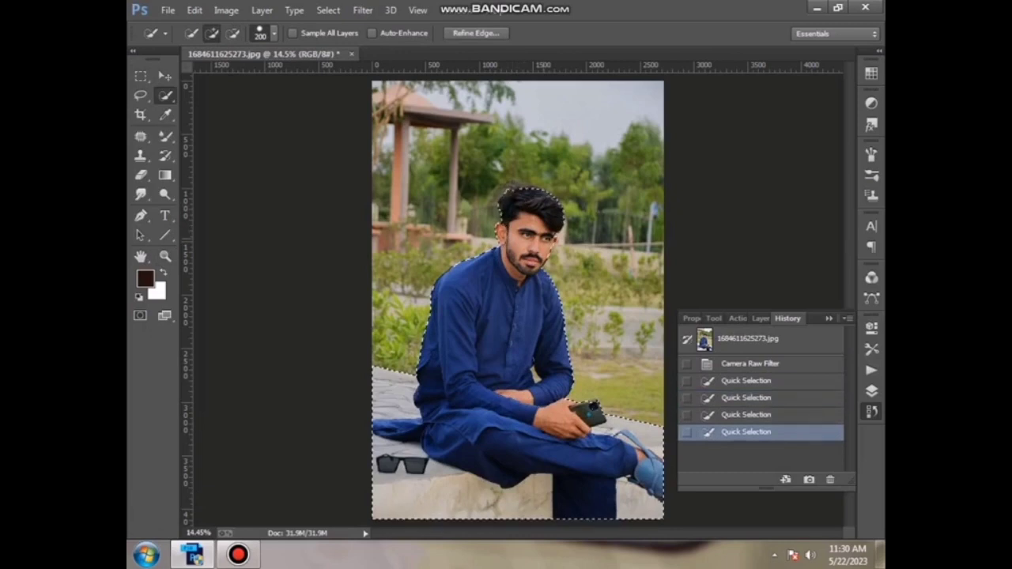
Step: Subtract stray background, zoom onto the hand, and trim stone around the phone
{"action": "left_click", "coordinate": [425, 513]}
{"action": "left_click", "coordinate": [523, 512]}
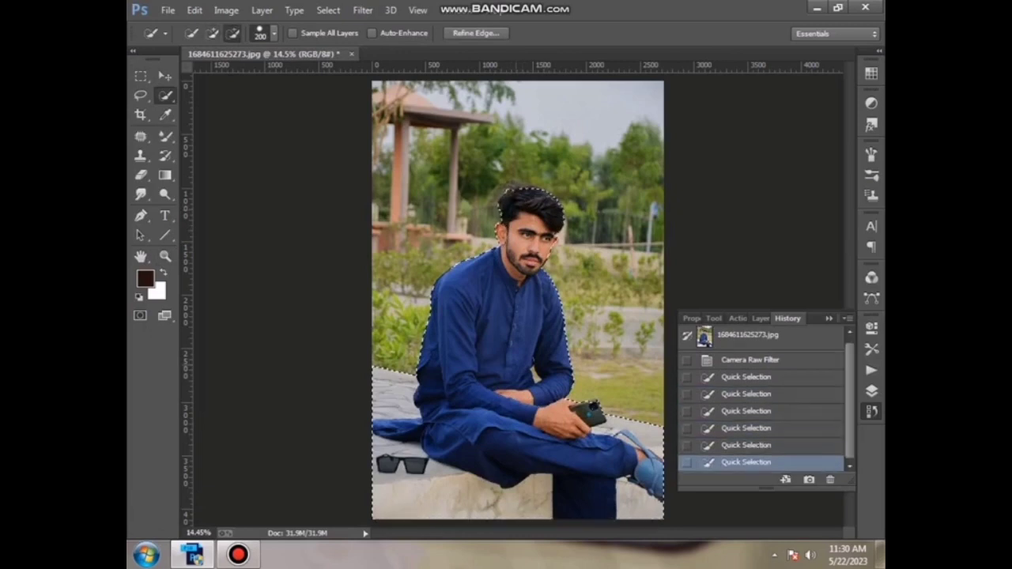
{"action": "key", "text": "z"}
{"action": "left_click_drag", "start_coordinate": [537, 369], "coordinate": [653, 410]}
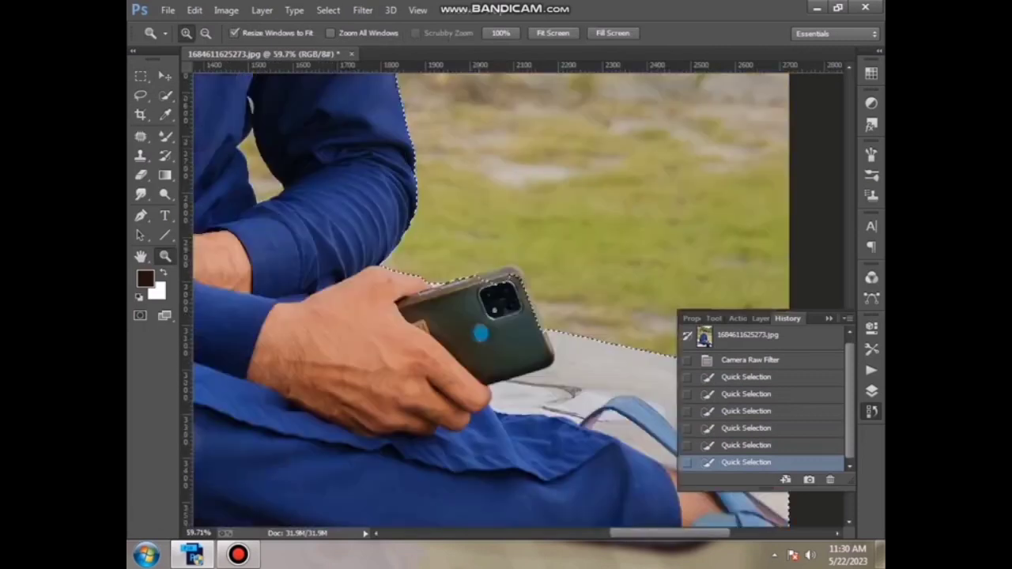
{"action": "key", "text": "w"}
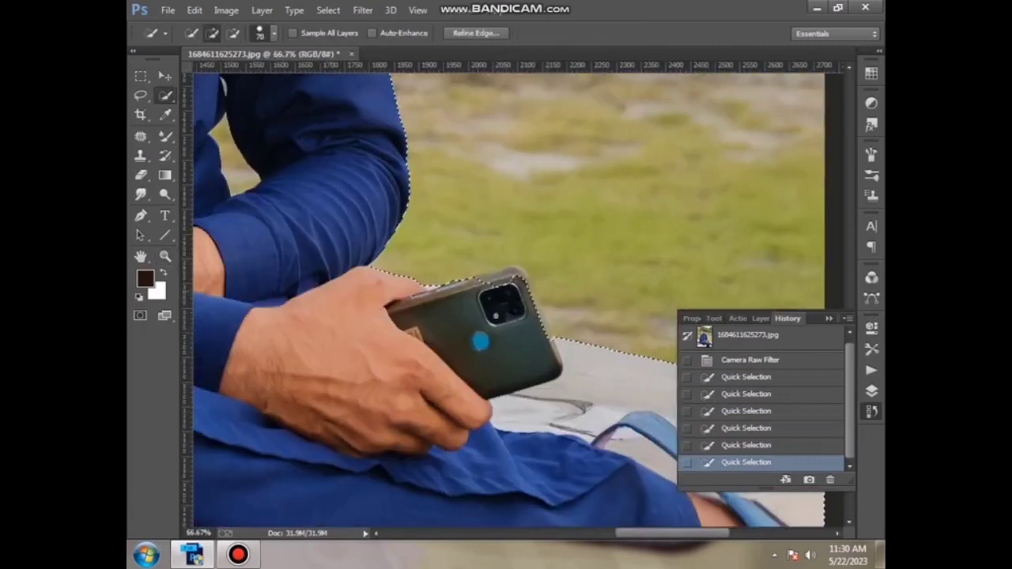
{"action": "left_click", "coordinate": [507, 270]}
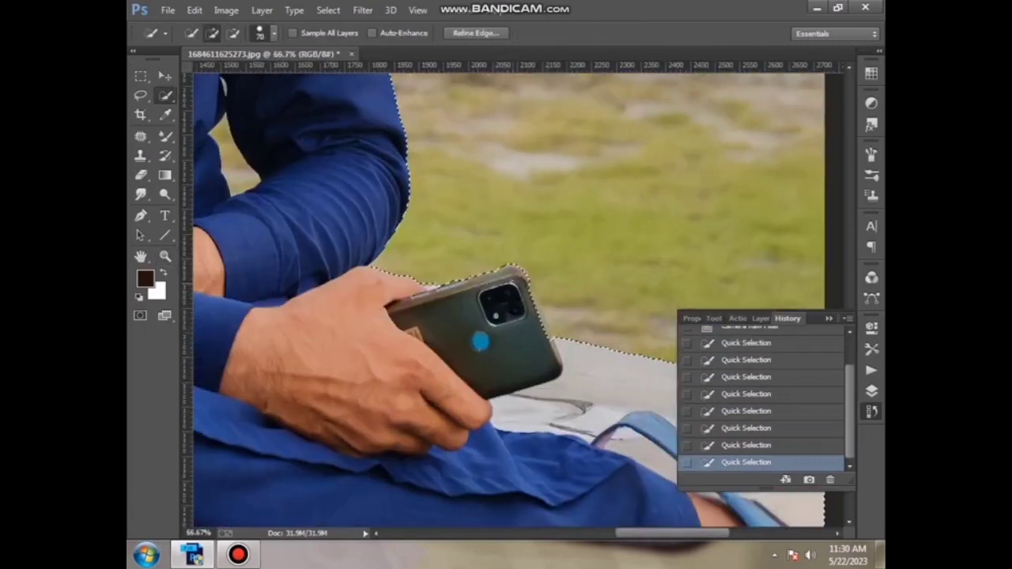
{"action": "left_click", "coordinate": [508, 270]}
{"action": "left_click", "coordinate": [480, 341]}
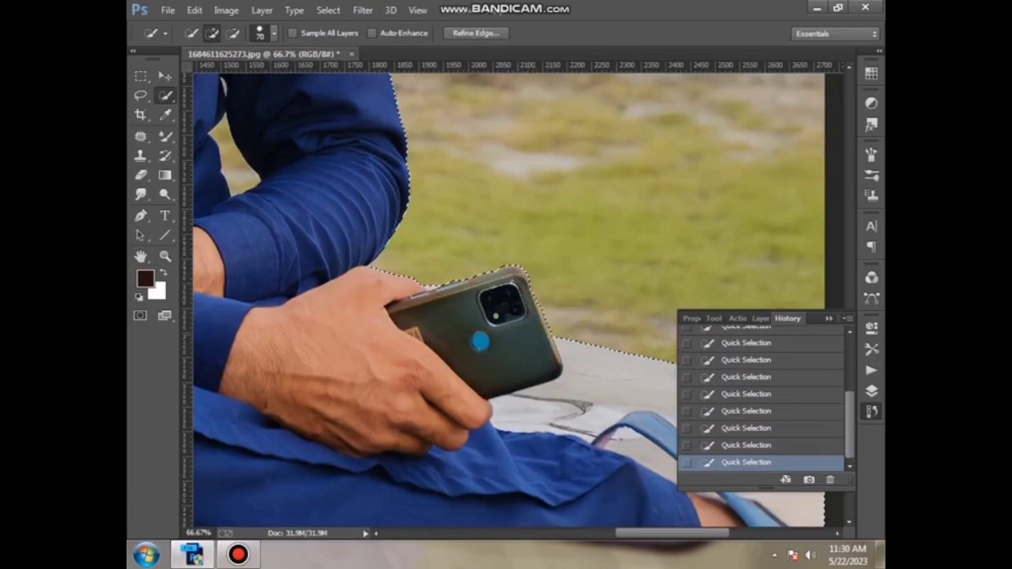
Step: Shrink the selection brush and subtract remaining background while panning around the figure
{"action": "scroll", "coordinate": [506, 300], "scroll_direction": "up", "scroll_amount": 10}
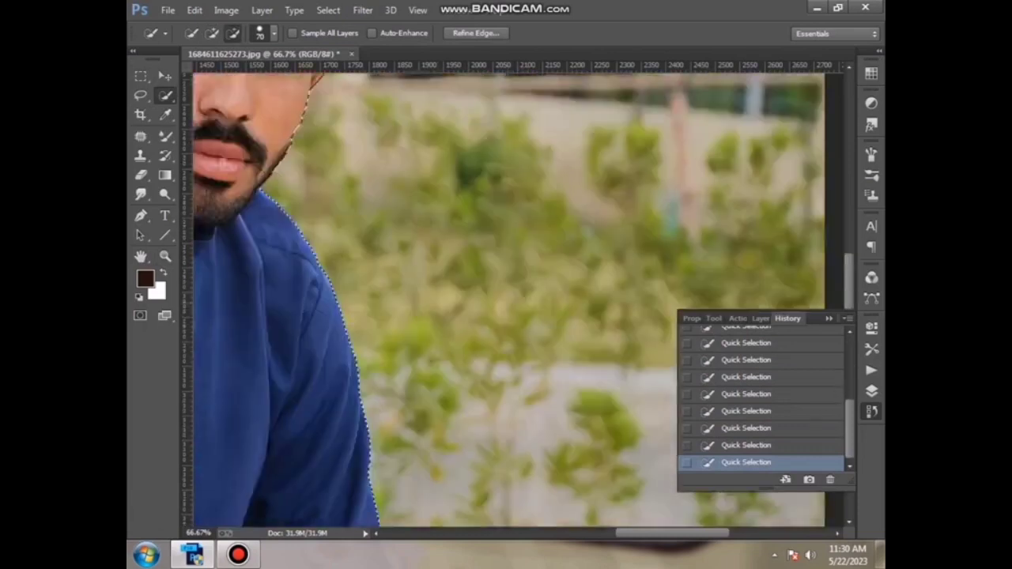
{"action": "scroll", "coordinate": [506, 300], "scroll_direction": "down", "scroll_amount": 3}
{"action": "scroll", "coordinate": [505, 300], "scroll_direction": "down", "scroll_amount": 1}
{"action": "scroll", "coordinate": [506, 301], "scroll_direction": "down", "scroll_amount": 3}
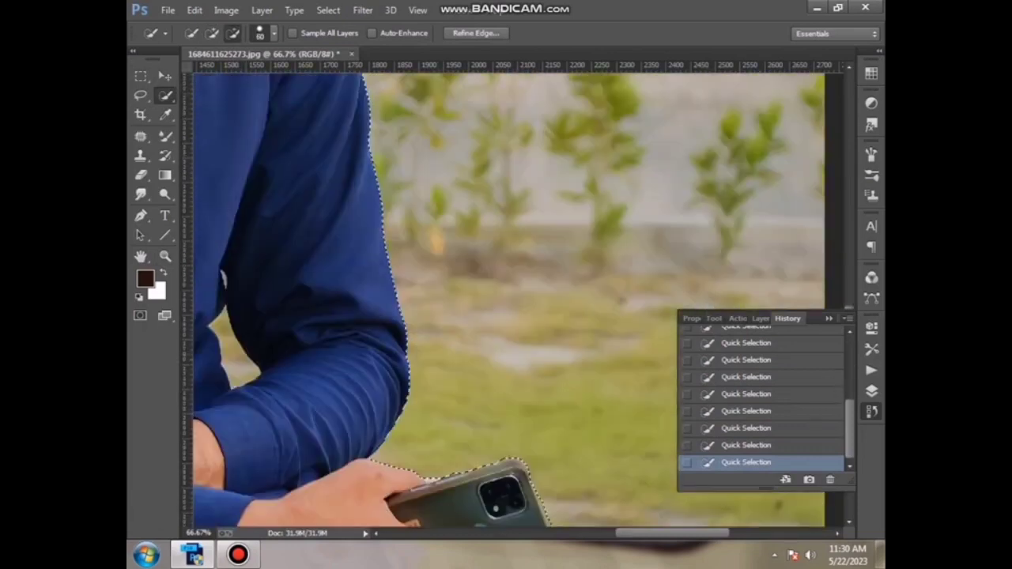
{"action": "key", "text": "bracketleft"}
{"action": "key", "text": "bracketleft"}
{"action": "key", "text": "bracketleft"}
{"action": "key", "text": "alt"}
{"action": "scroll", "coordinate": [506, 301], "scroll_direction": "up", "scroll_amount": 2}
{"action": "scroll", "coordinate": [329, 223], "scroll_direction": "up", "scroll_amount": 3}
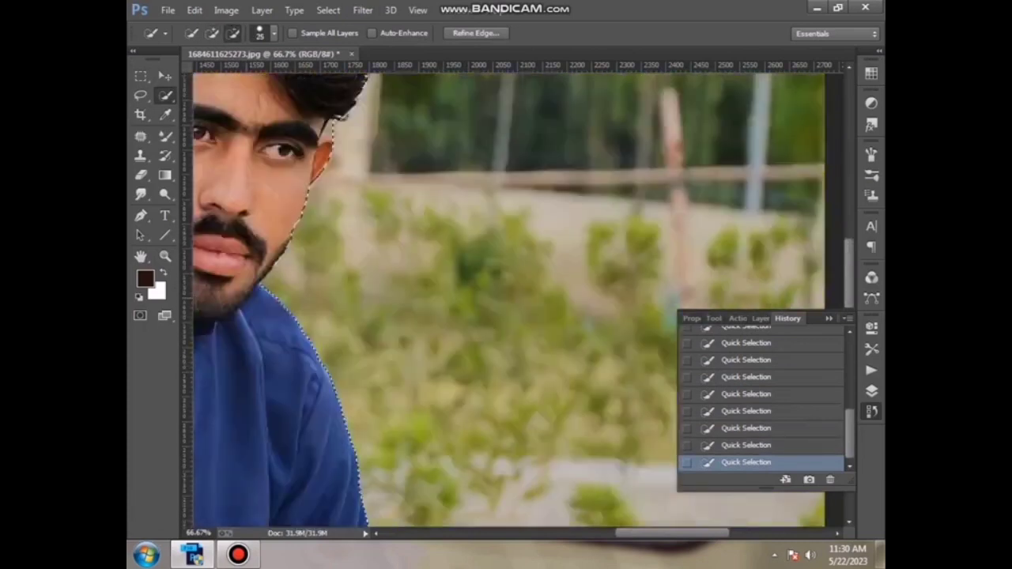
{"action": "scroll", "coordinate": [329, 222], "scroll_direction": "up", "scroll_amount": 1}
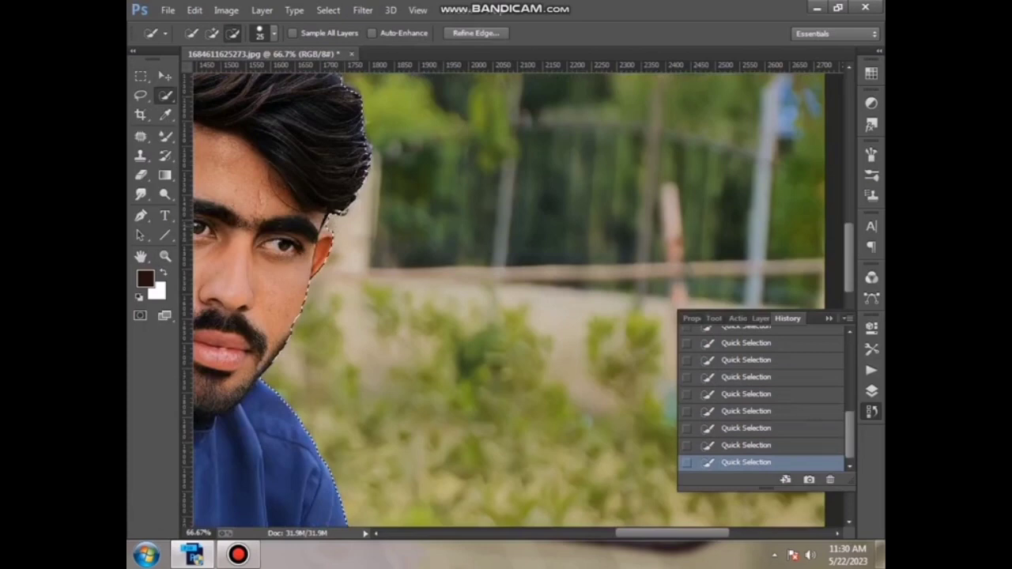
{"action": "scroll", "coordinate": [329, 225], "scroll_direction": "up", "scroll_amount": 3}
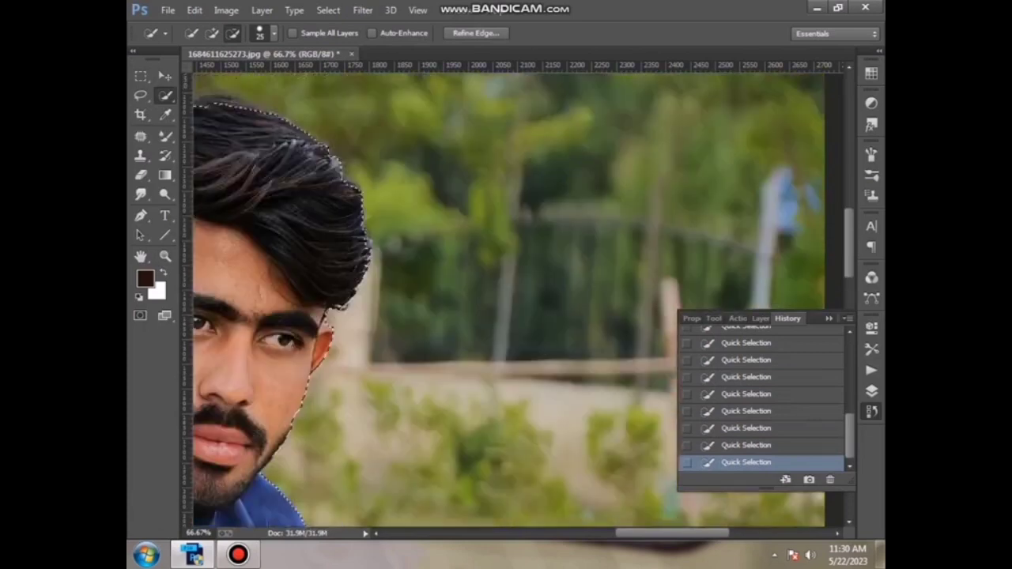
{"action": "scroll", "coordinate": [329, 225], "scroll_direction": "left", "scroll_amount": 5}
{"action": "scroll", "coordinate": [329, 225], "scroll_direction": "up", "scroll_amount": 2}
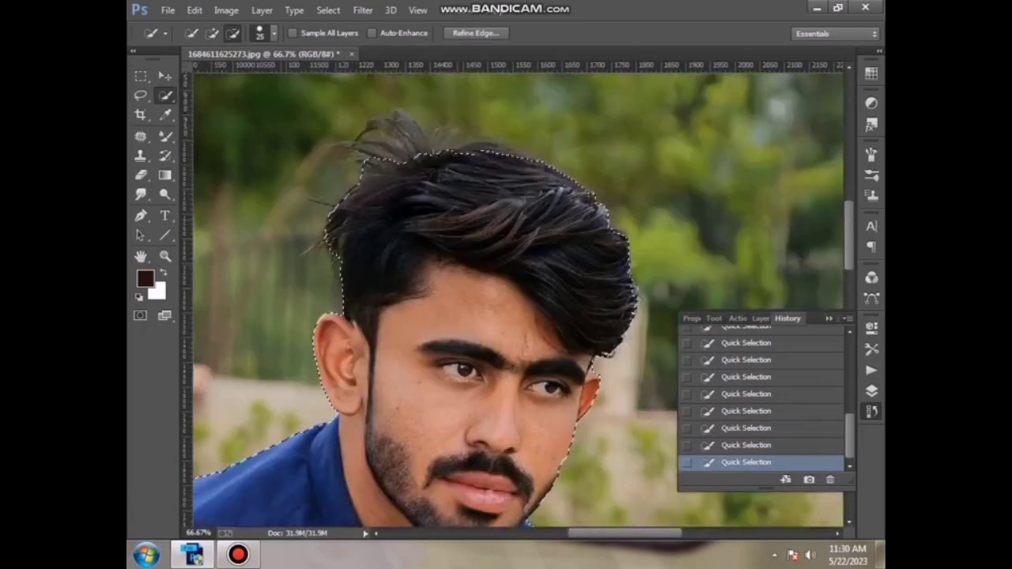
{"action": "scroll", "coordinate": [329, 225], "scroll_direction": "down", "scroll_amount": 5}
{"action": "scroll", "coordinate": [328, 226], "scroll_direction": "left", "scroll_amount": 5}
{"action": "scroll", "coordinate": [329, 225], "scroll_direction": "down", "scroll_amount": 3}
{"action": "scroll", "coordinate": [329, 225], "scroll_direction": "down", "scroll_amount": 3}
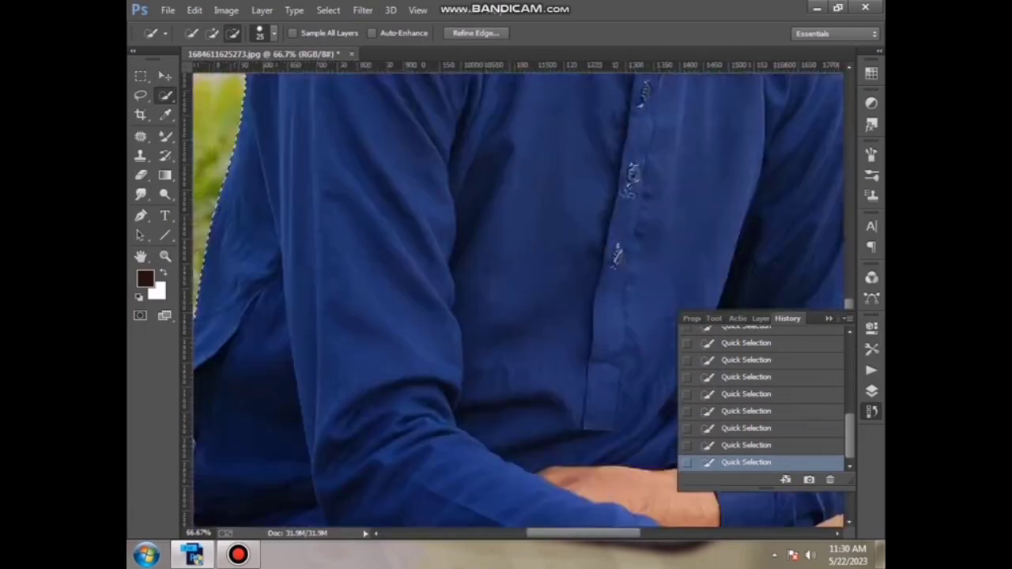
Step: Fit the photo on screen, then zoom in on the man's face and hair
{"action": "key", "text": "z"}
{"action": "right_click", "coordinate": [368, 251]}
{"action": "left_click", "coordinate": [416, 262]}
{"action": "left_click_drag", "start_coordinate": [456, 170], "coordinate": [640, 298]}
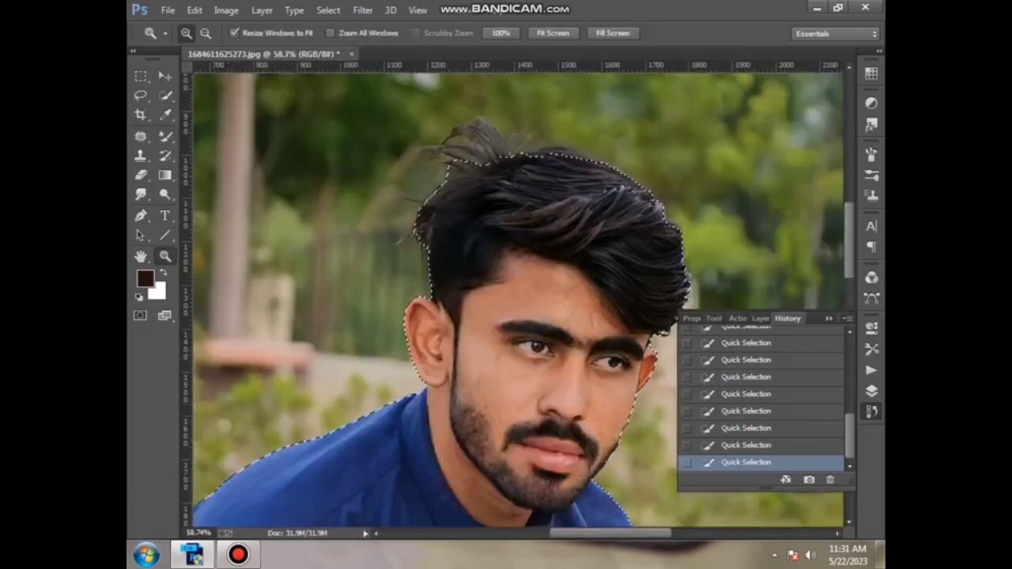
Step: Refine the selection edge along the left side of the hair
{"action": "key", "text": "w"}
{"action": "right_click", "coordinate": [418, 207]}
{"action": "left_click", "coordinate": [452, 220]}
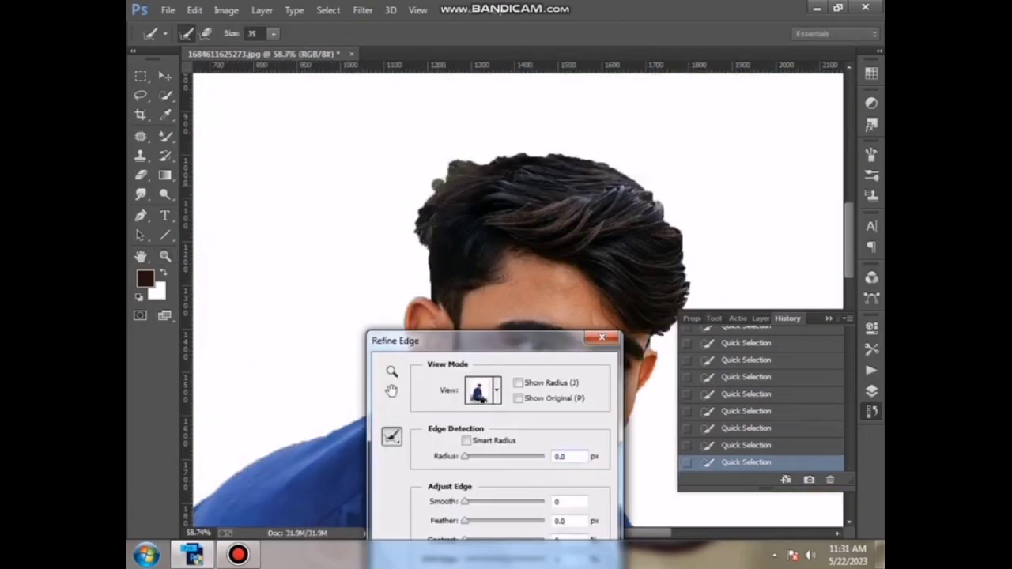
{"action": "key", "text": "bracketright"}
{"action": "key", "text": "bracketright"}
{"action": "mouse_move", "coordinate": [419, 269]}
{"action": "left_mouse_down"}
{"action": "mouse_move", "coordinate": [491, 156]}
{"action": "mouse_move", "coordinate": [670, 215]}
{"action": "mouse_move", "coordinate": [686, 310]}
{"action": "mouse_move", "coordinate": [660, 342]}
{"action": "left_mouse_up"}
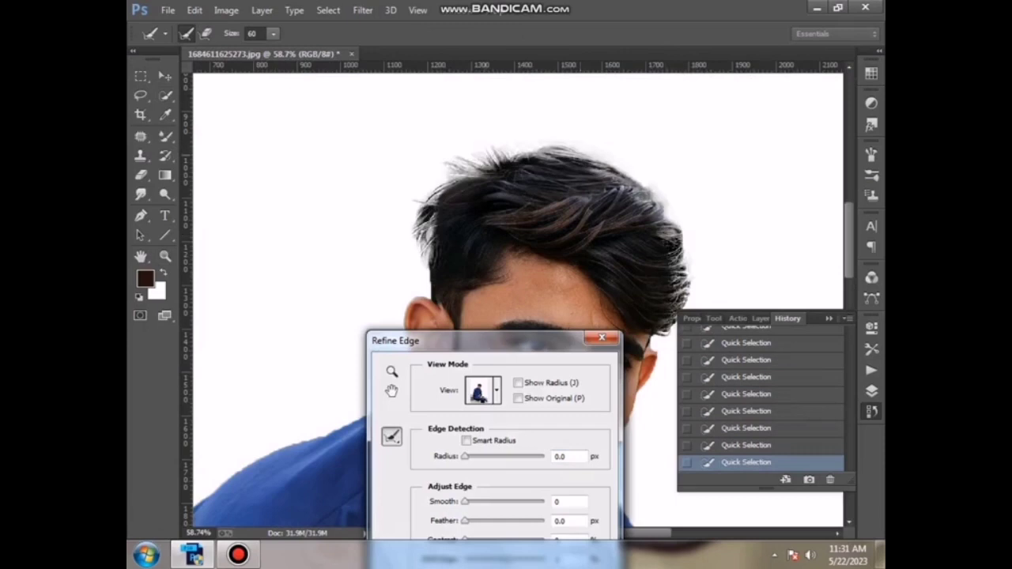
{"action": "key", "text": "Return"}
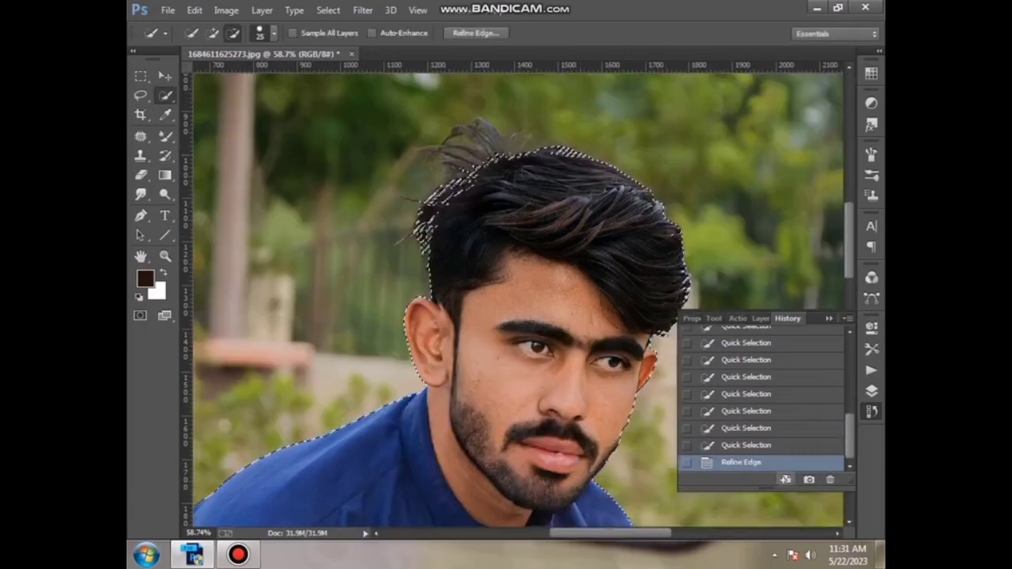
Step: Invert the selection to the background and refine its edge around the hair
{"action": "right_click", "coordinate": [613, 221]}
{"action": "left_click", "coordinate": [656, 248]}
{"action": "right_click", "coordinate": [571, 163]}
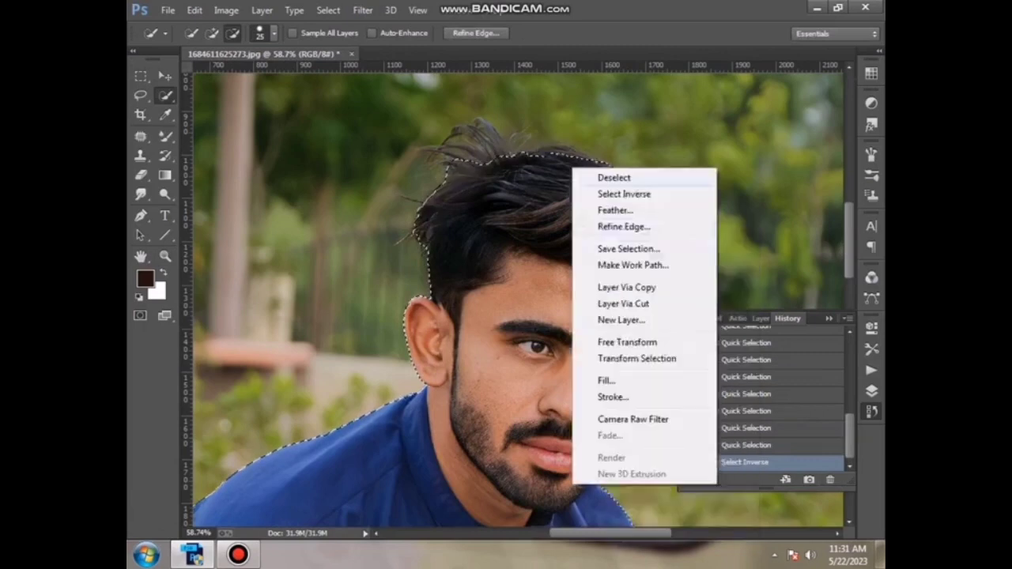
{"action": "left_click", "coordinate": [621, 224]}
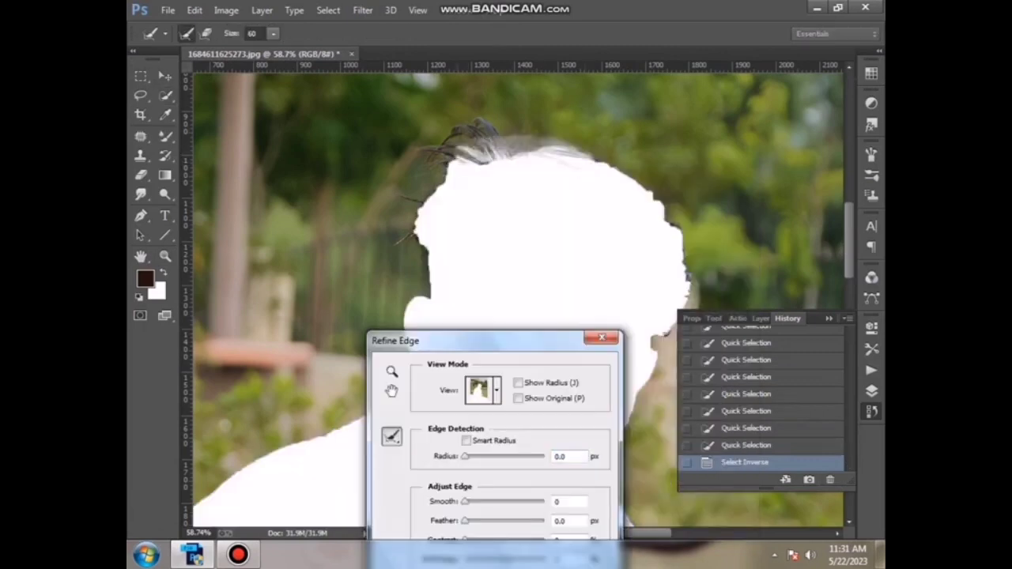
{"action": "left_click_drag", "start_coordinate": [468, 167], "coordinate": [427, 237]}
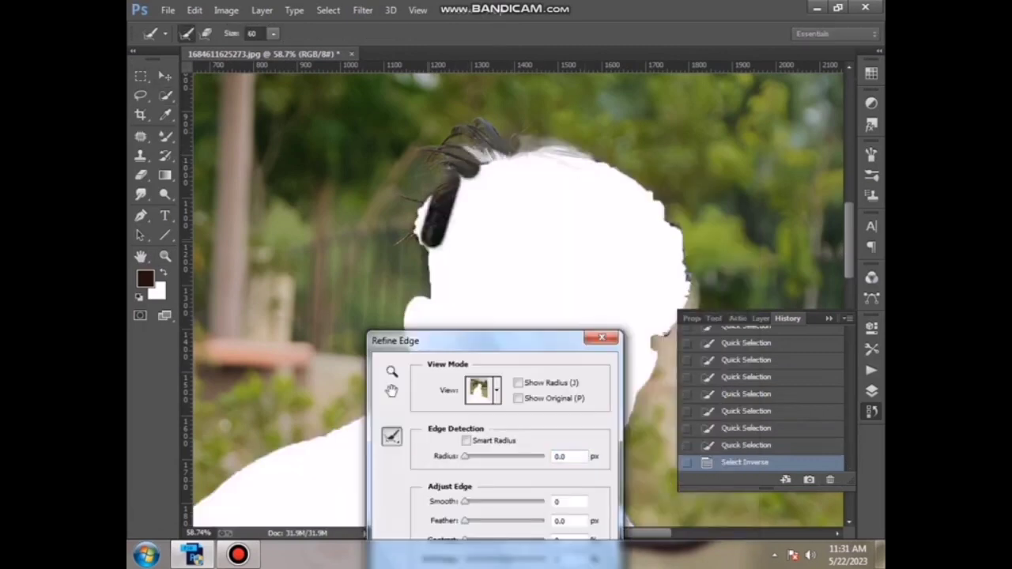
{"action": "left_click_drag", "start_coordinate": [617, 172], "coordinate": [680, 301]}
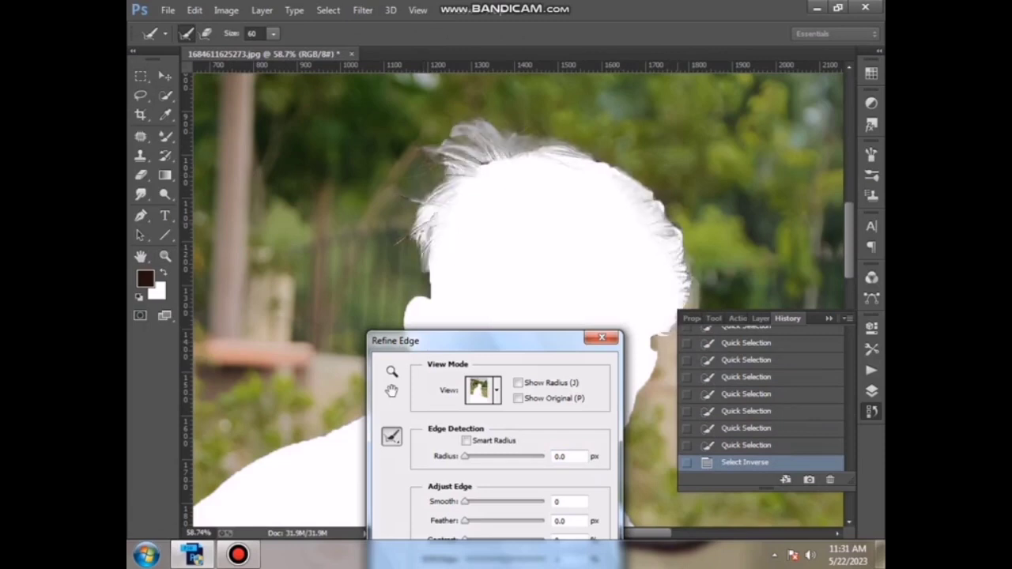
{"action": "left_click_drag", "start_coordinate": [491, 139], "coordinate": [447, 186]}
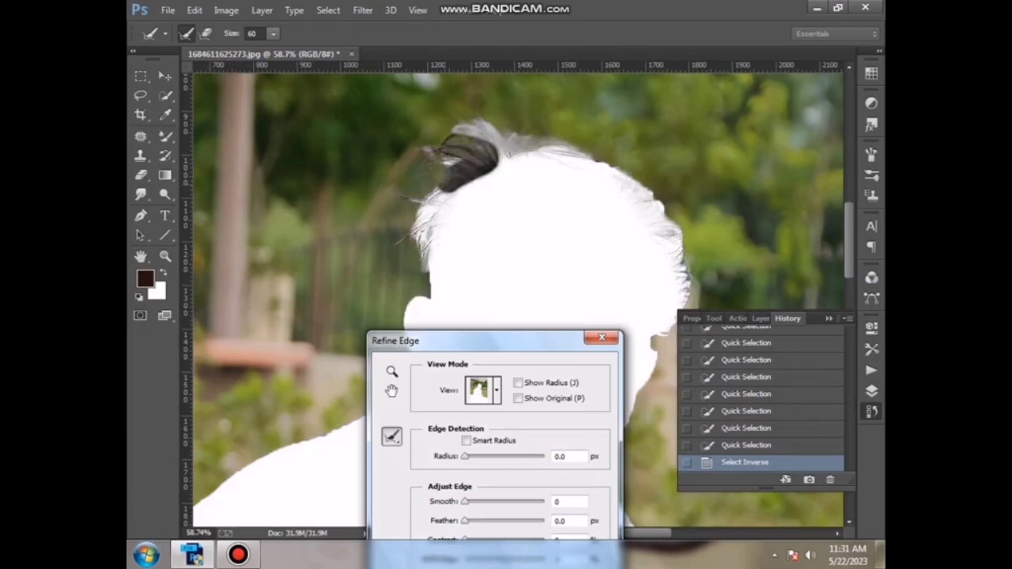
{"action": "key", "text": "Return"}
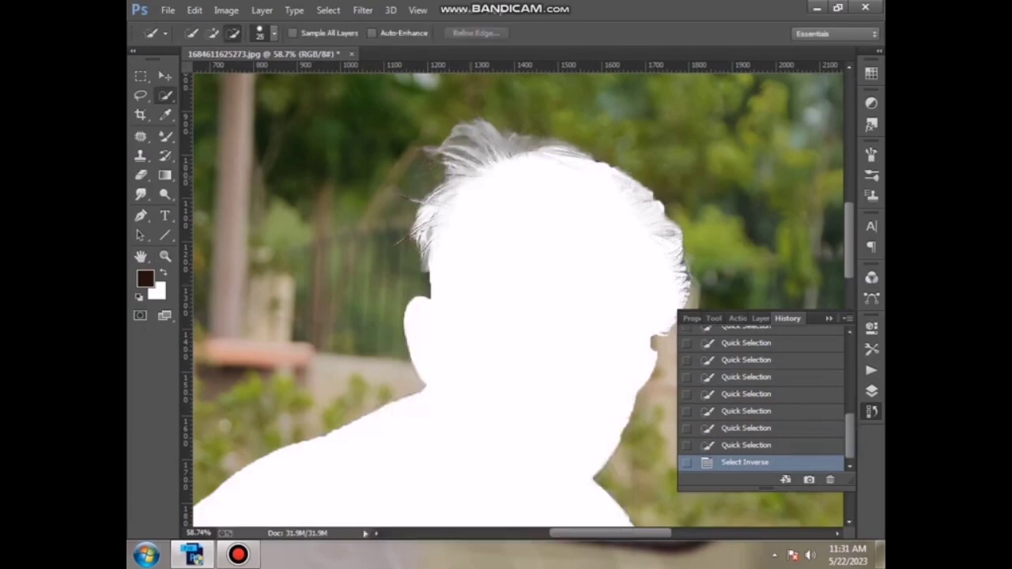
Step: Apply a 25 px Tilt-Shift blur, slightly tilted and centred on the man's torso
{"action": "key", "text": "z"}
{"action": "left_click", "coordinate": [546, 32]}
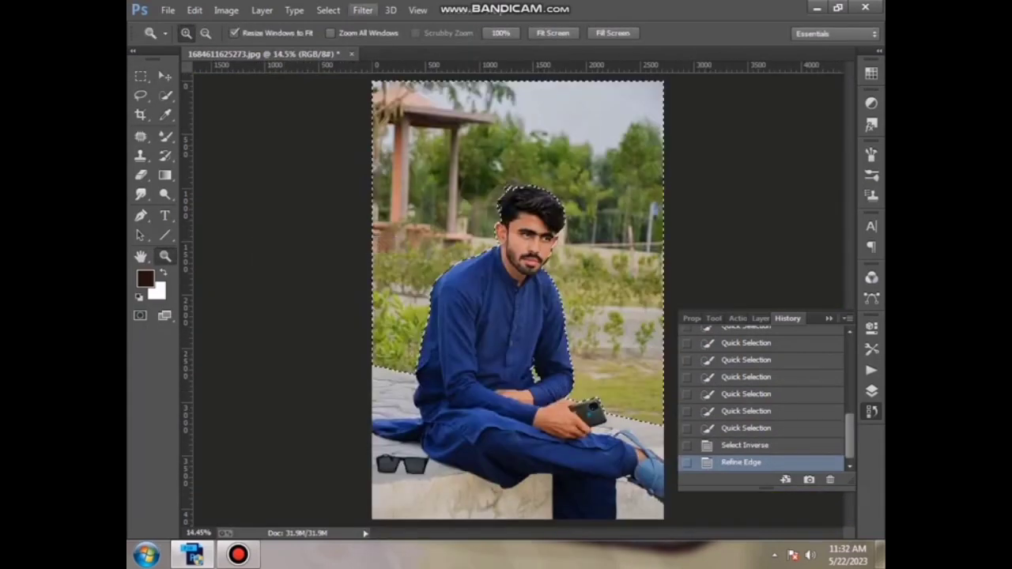
{"action": "left_click", "coordinate": [363, 10]}
{"action": "left_click", "coordinate": [593, 213]}
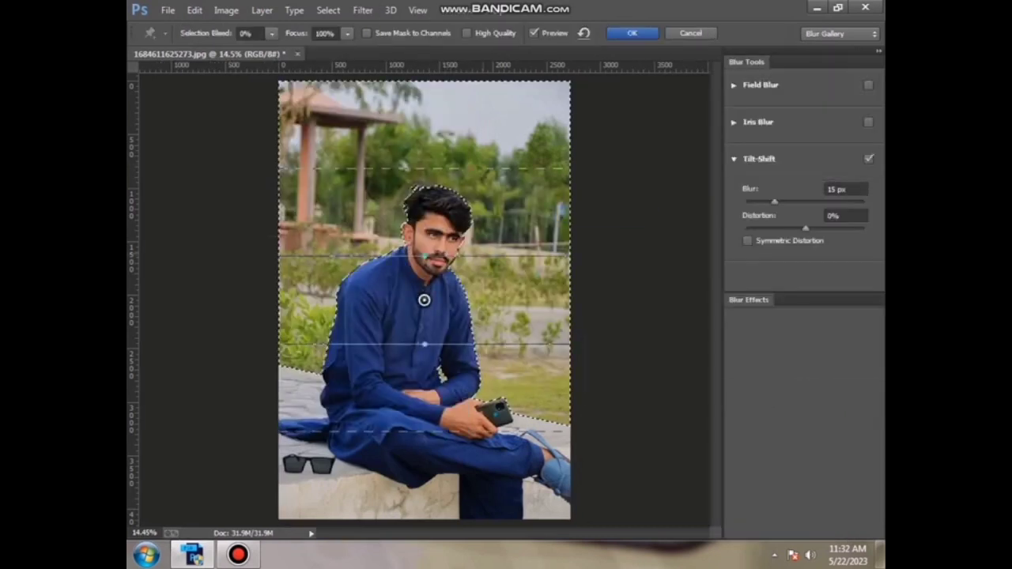
{"action": "left_click_drag", "start_coordinate": [425, 344], "coordinate": [424, 334]}
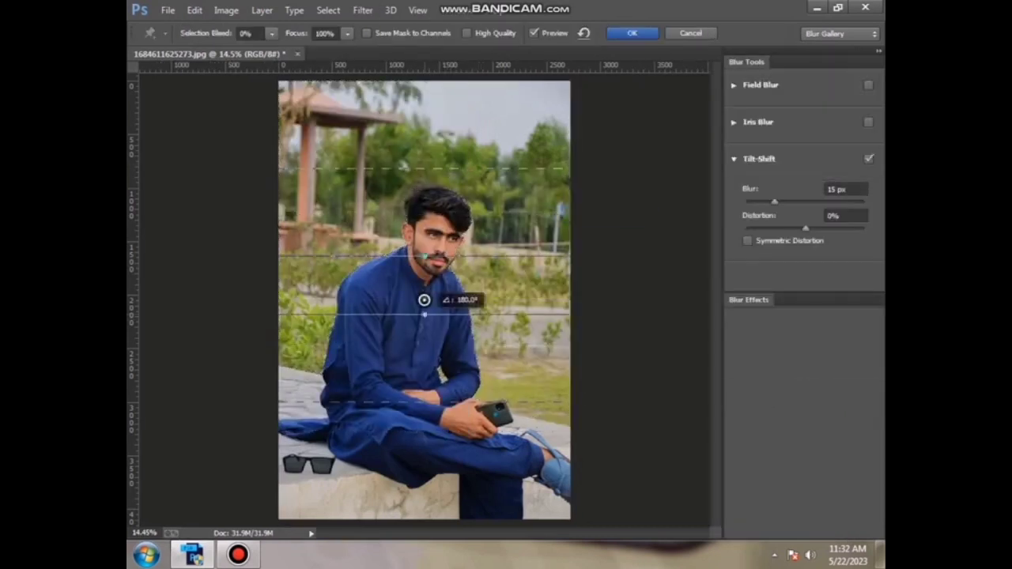
{"action": "mouse_move", "coordinate": [424, 299]}
{"action": "left_mouse_down"}
{"action": "mouse_move", "coordinate": [416, 332]}
{"action": "mouse_move", "coordinate": [431, 384]}
{"action": "left_mouse_up"}
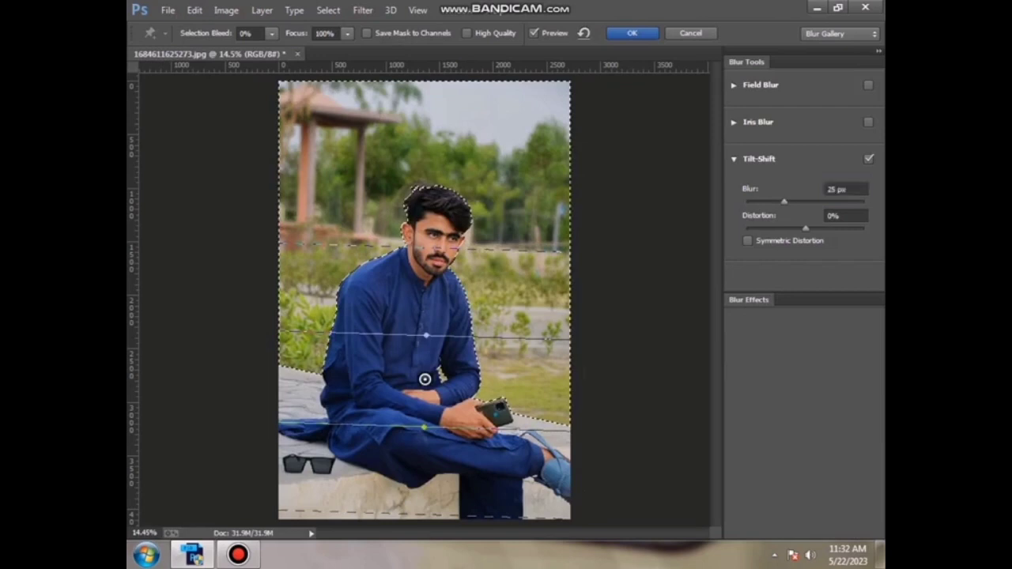
{"action": "key", "text": "Return"}
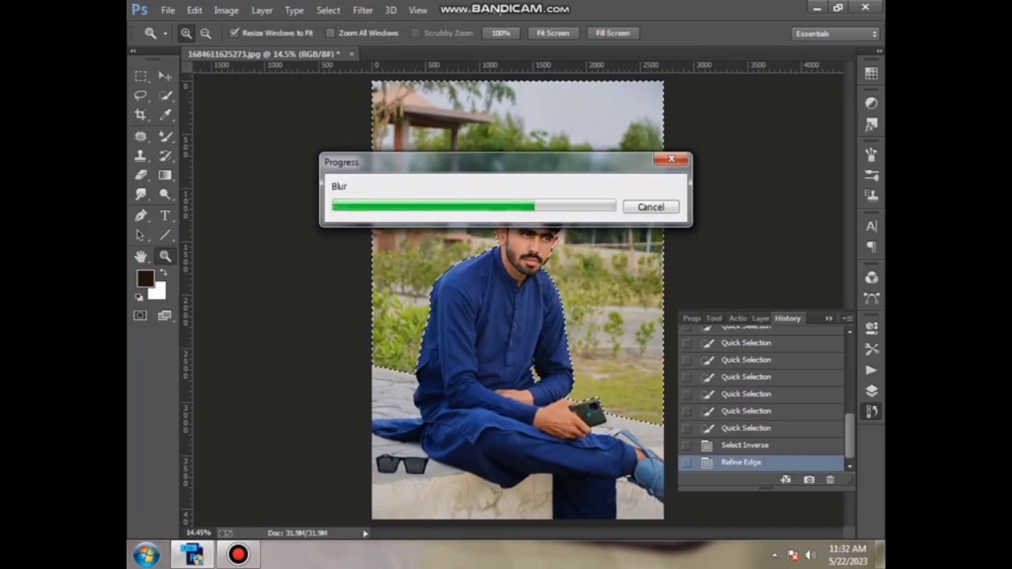
Step: Return to the Quick Selection tool and open the canvas selection menu
{"action": "right_click", "coordinate": [593, 209]}
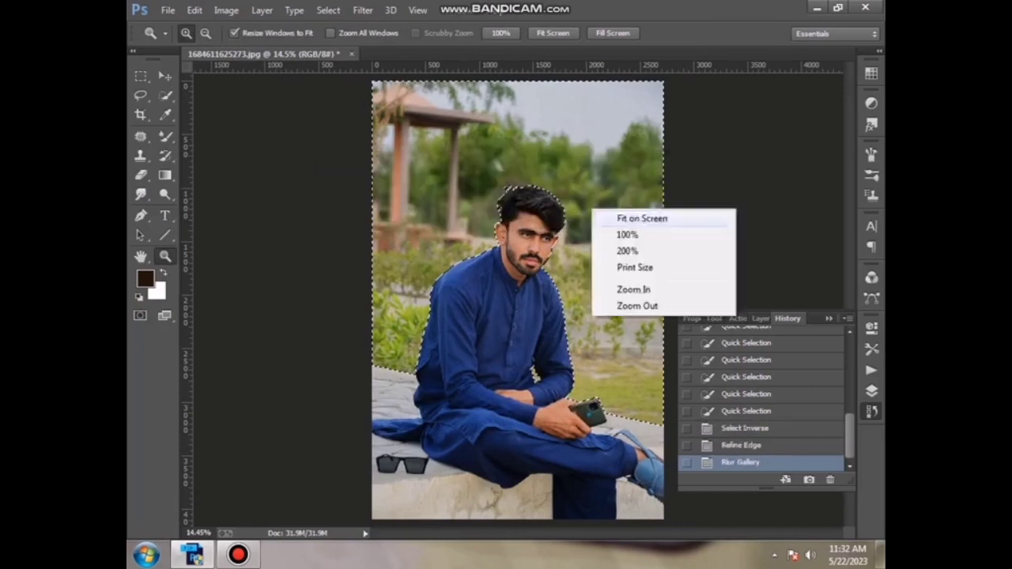
{"action": "key", "text": "Escape"}
{"action": "key", "text": "w"}
{"action": "right_click", "coordinate": [476, 107]}
Step: Deselect, then push the hair outline outward with Liquify's Forward Warp (size 200, pressure 100)
{"action": "left_click", "coordinate": [514, 115]}
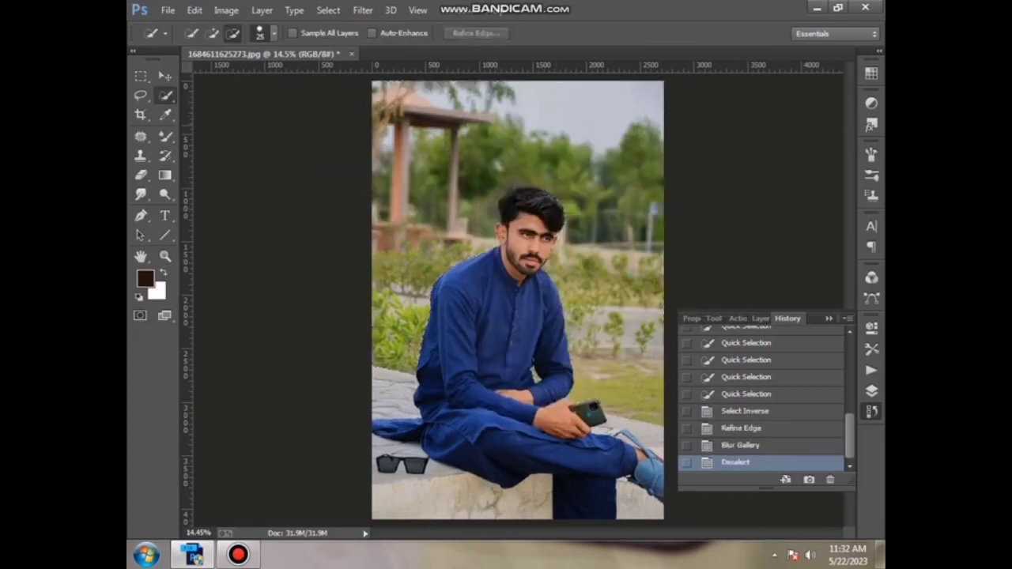
{"action": "left_click", "coordinate": [362, 9]}
{"action": "left_click", "coordinate": [378, 125]}
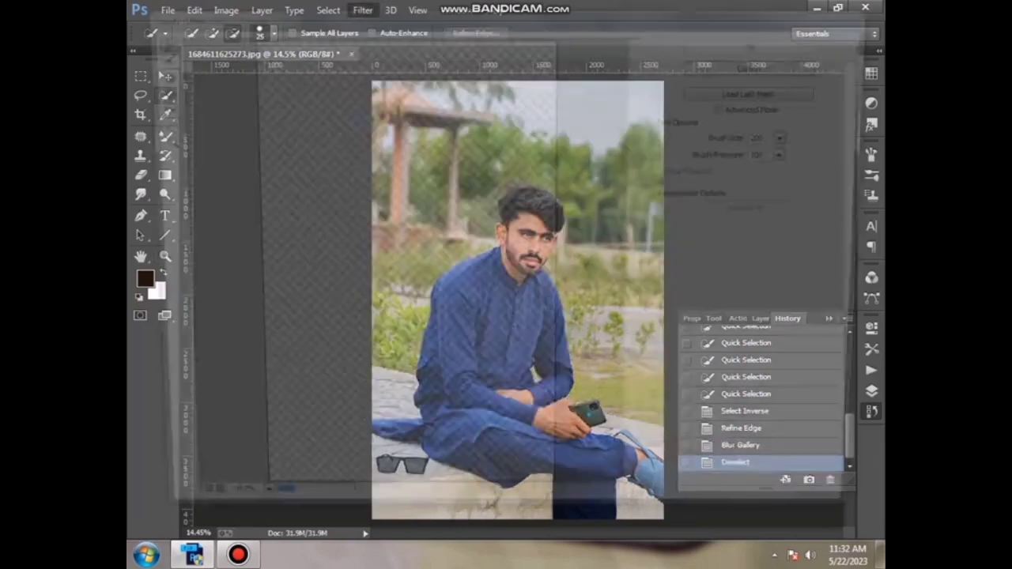
{"action": "mouse_move", "coordinate": [341, 135]}
{"action": "left_mouse_down"}
{"action": "mouse_move", "coordinate": [465, 260]}
{"action": "mouse_move", "coordinate": [419, 272]}
{"action": "left_mouse_up"}
{"action": "key", "text": "w"}
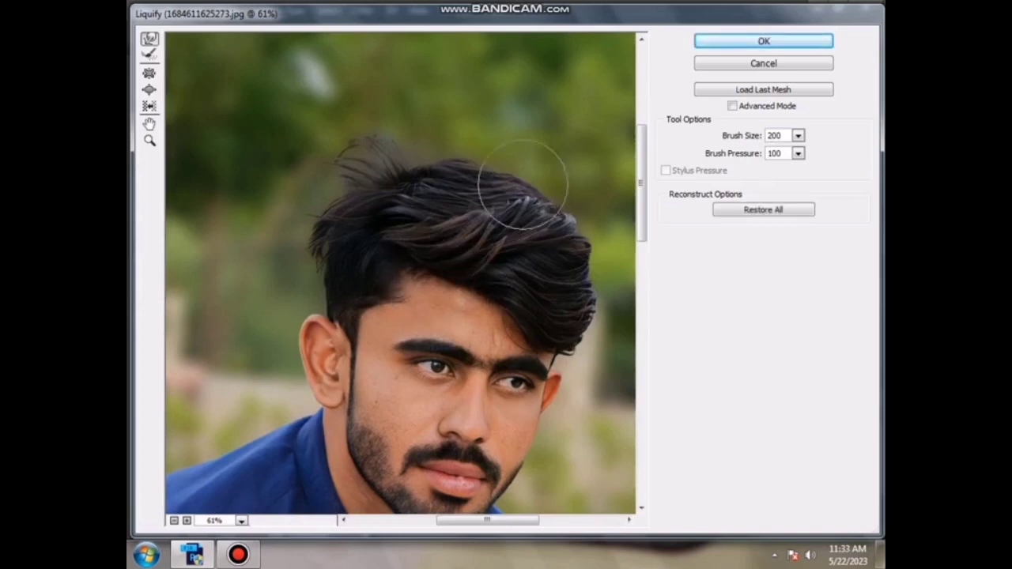
{"action": "left_click_drag", "start_coordinate": [553, 253], "coordinate": [581, 276]}
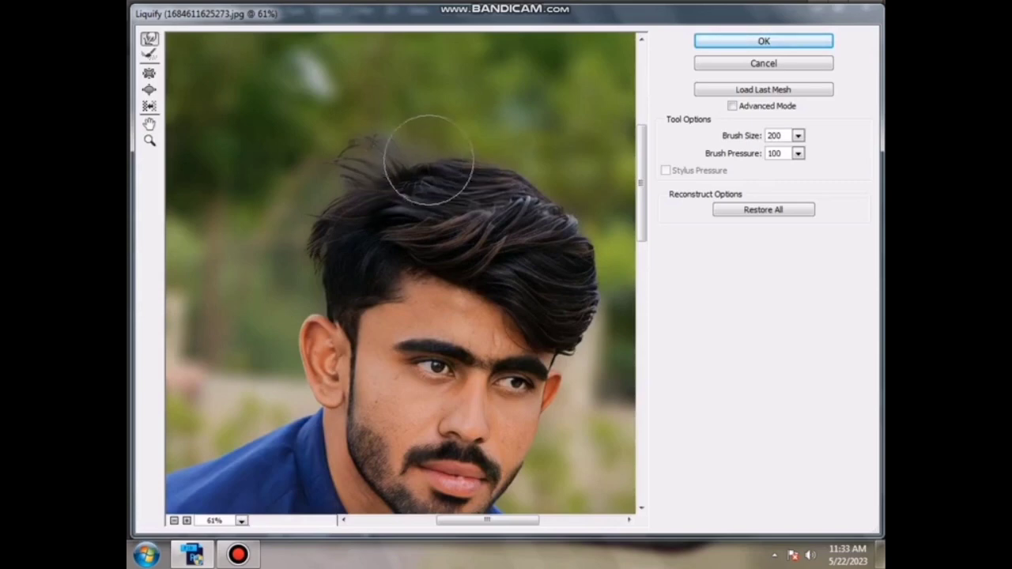
{"action": "key", "text": "Return"}
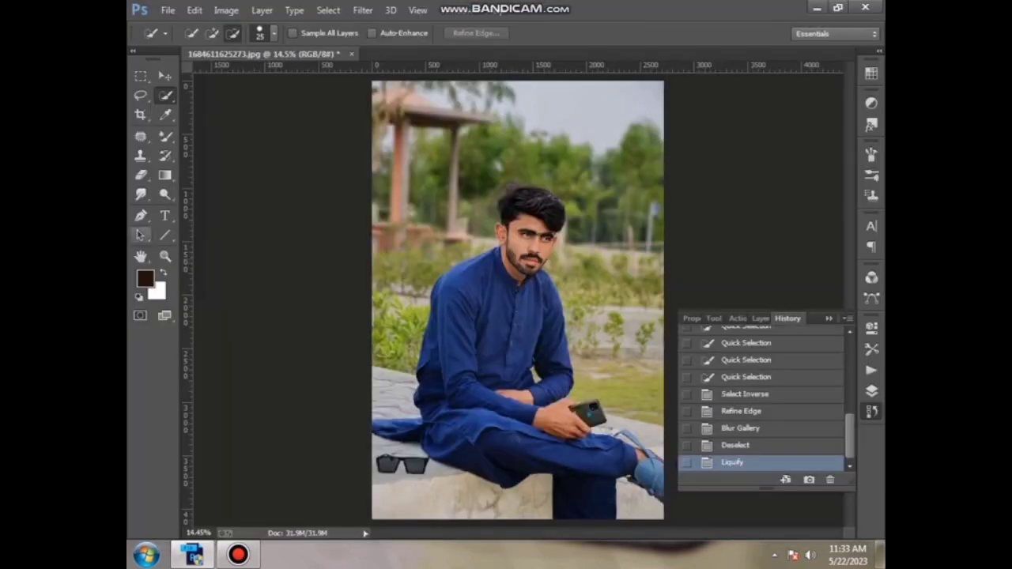
Step: Zoom the face to 100% and pick a smaller Mixer Brush
{"action": "key", "text": "z"}
{"action": "left_click_drag", "start_coordinate": [435, 190], "coordinate": [621, 317]}
{"action": "key", "text": "ctrl+1"}
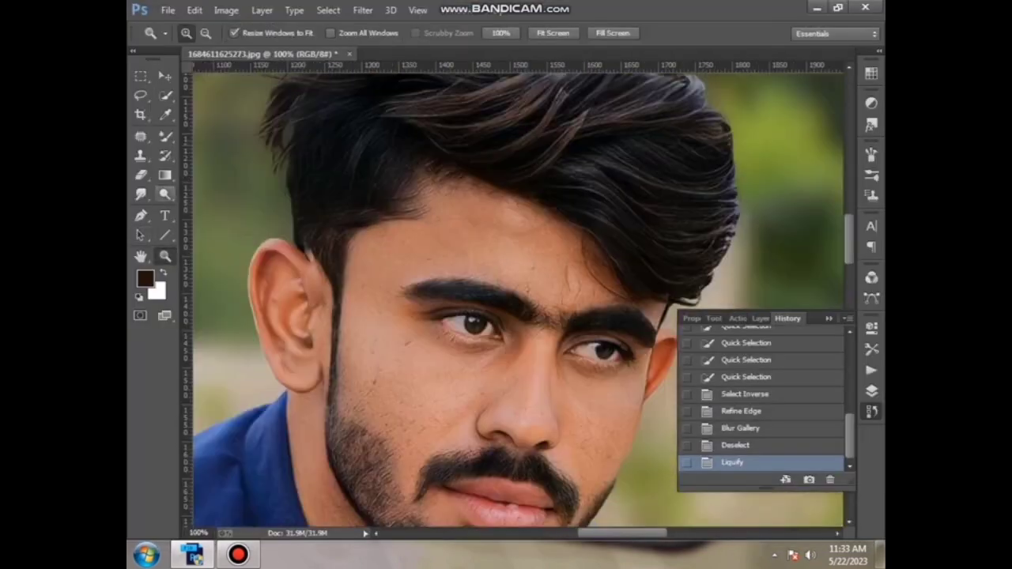
{"action": "key", "text": "b"}
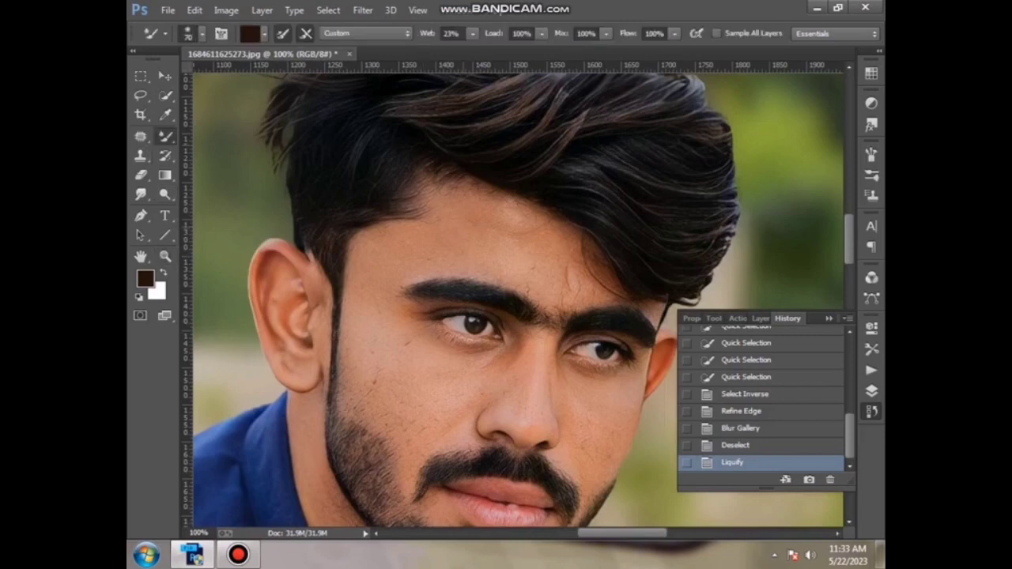
{"action": "key", "text": "bracketleft"}
{"action": "key", "text": "bracketleft"}
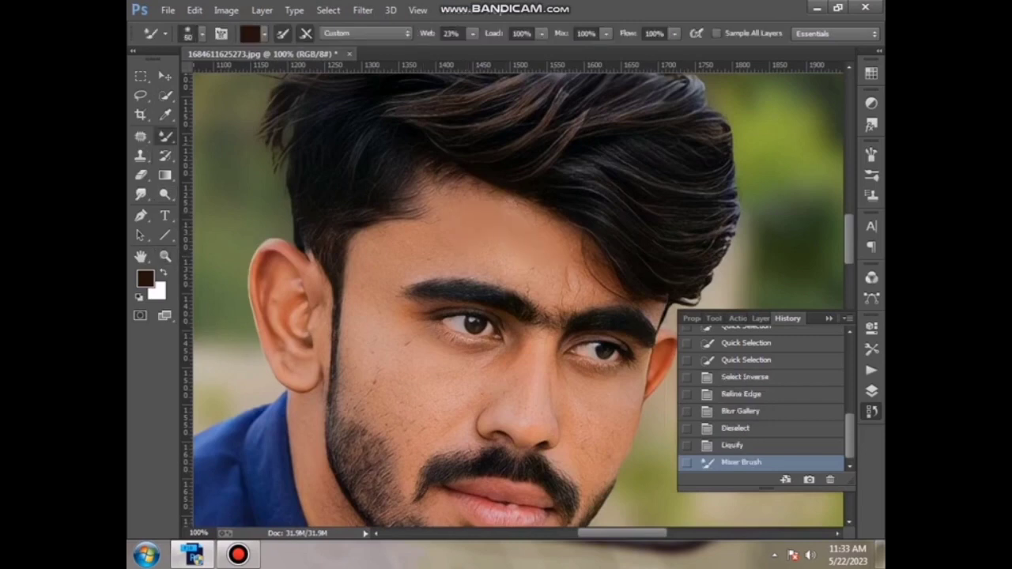
Step: Dab the Mixer Brush repeatedly over the face to smooth skin patches
{"action": "left_click", "coordinate": [572, 285]}
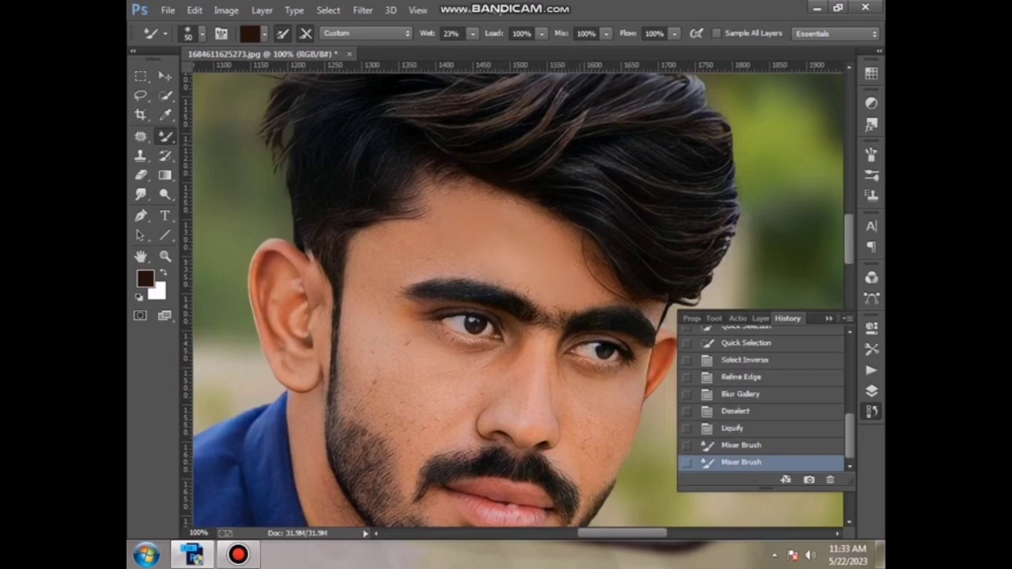
{"action": "left_click", "coordinate": [572, 284]}
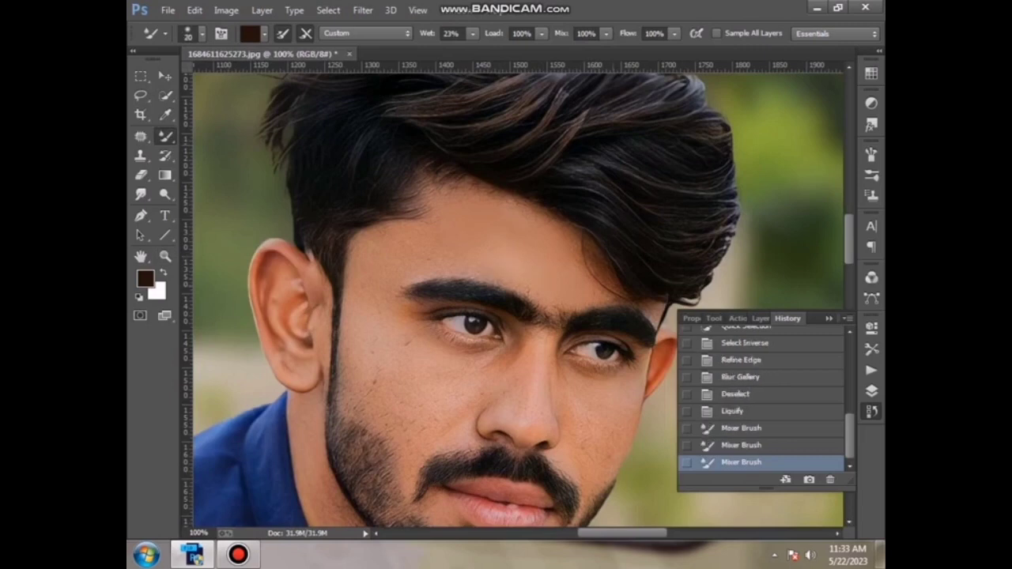
{"action": "left_click", "coordinate": [573, 285]}
{"action": "key", "text": "bracketleft"}
{"action": "left_click", "coordinate": [572, 285]}
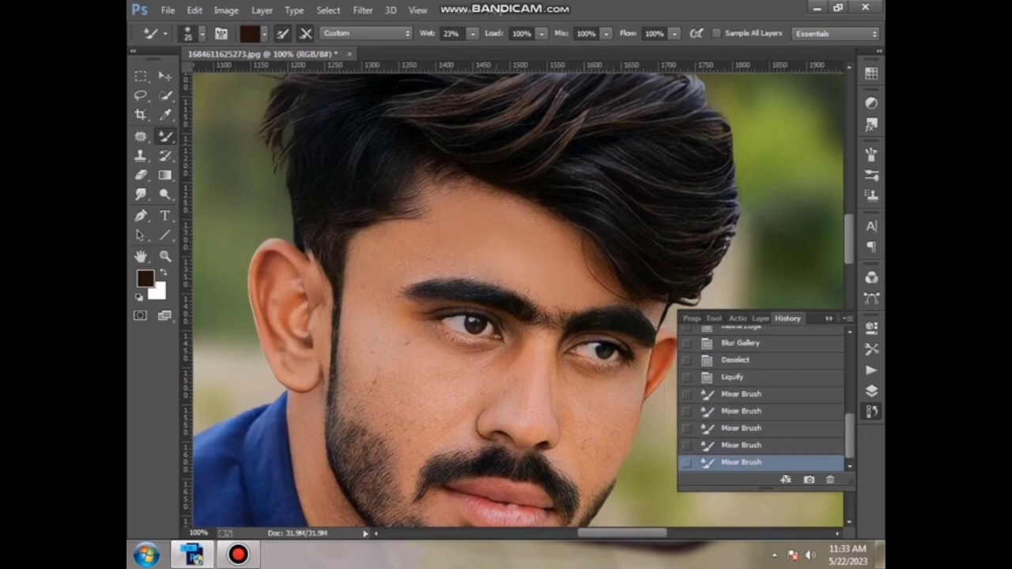
{"action": "left_click", "coordinate": [572, 285]}
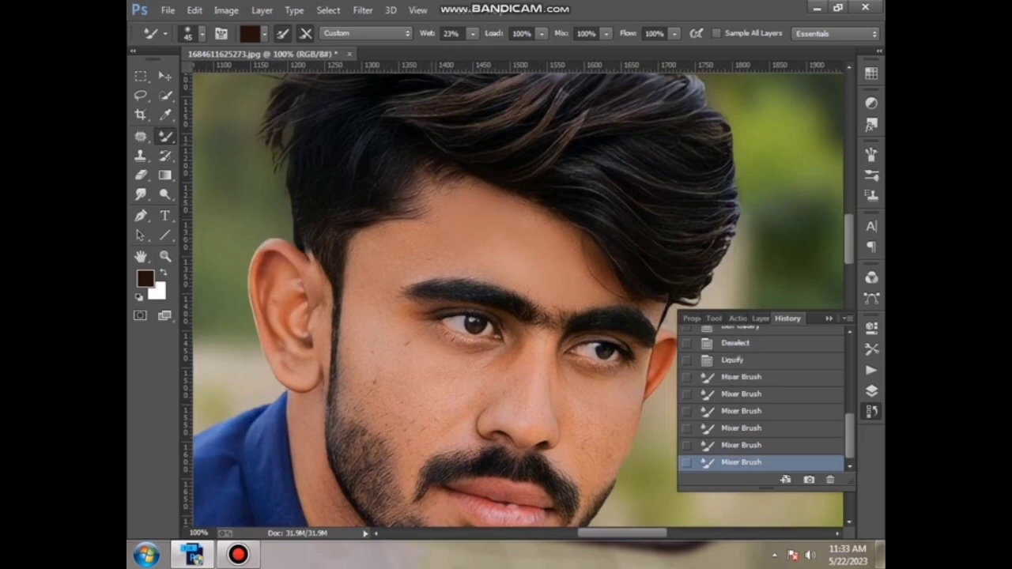
{"action": "key", "text": "bracketright"}
{"action": "left_click", "coordinate": [573, 285]}
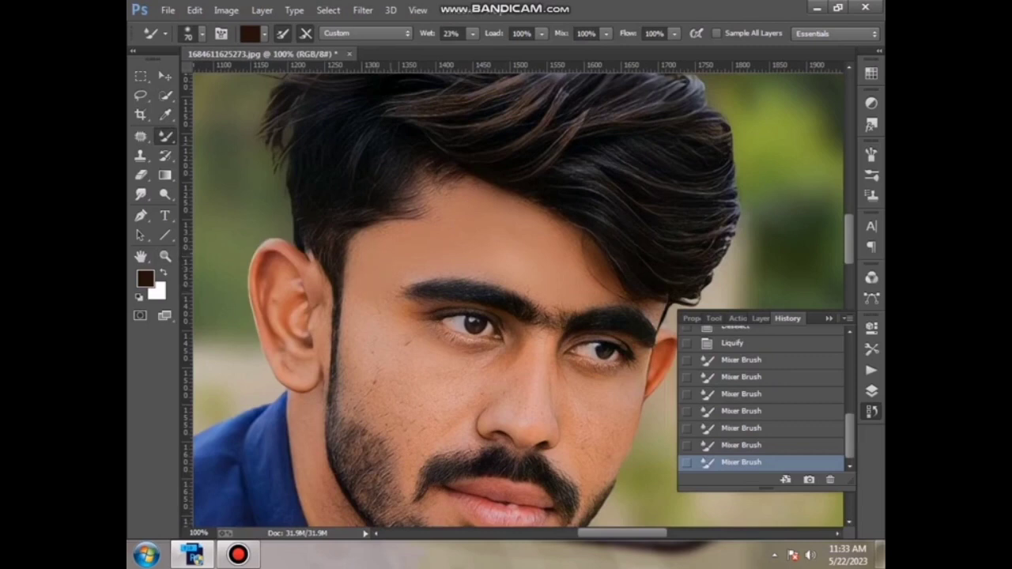
Step: Lower the brush wetness and keep blending the facial skin at varying sizes
{"action": "left_click", "coordinate": [472, 34]}
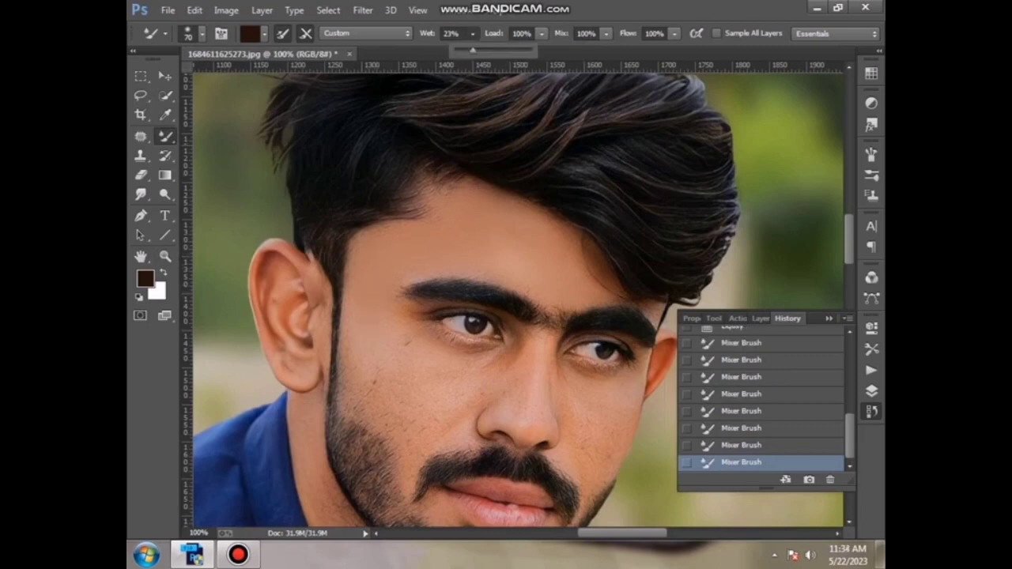
{"action": "left_click_drag", "start_coordinate": [473, 49], "coordinate": [467, 49]}
{"action": "scroll", "coordinate": [513, 300], "scroll_direction": "down", "scroll_amount": 1}
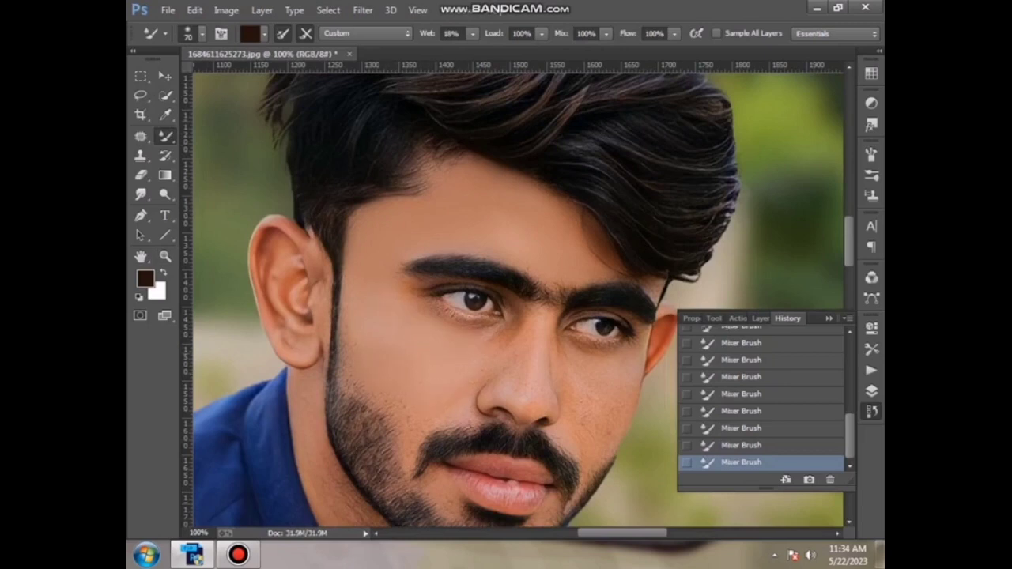
{"action": "scroll", "coordinate": [514, 300], "scroll_direction": "down", "scroll_amount": 3}
{"action": "key", "text": "bracketleft"}
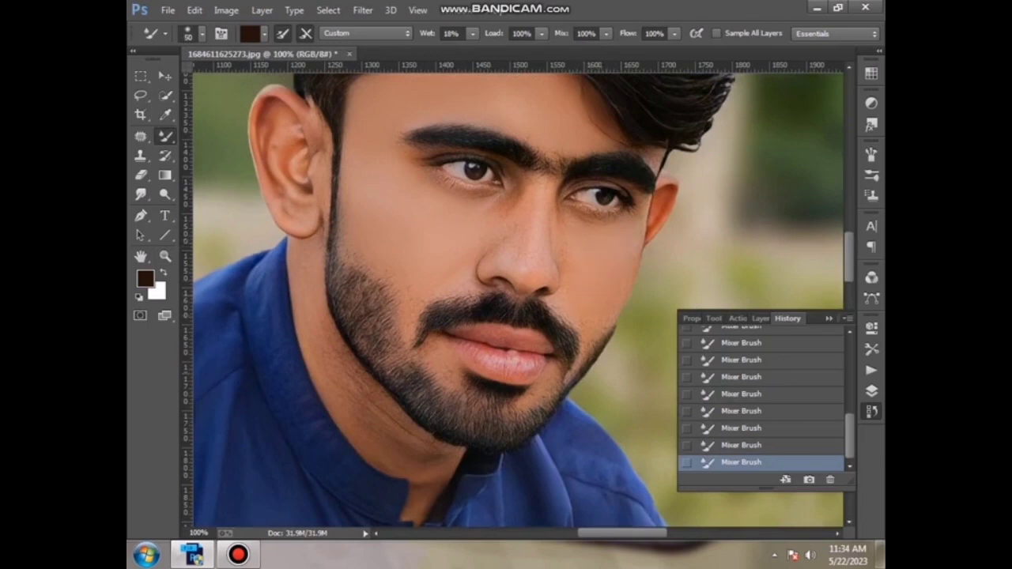
{"action": "scroll", "coordinate": [514, 300], "scroll_direction": "up", "scroll_amount": 2}
{"action": "key", "text": "bracketleft"}
{"action": "key", "text": "bracketright"}
{"action": "key", "text": "bracketright"}
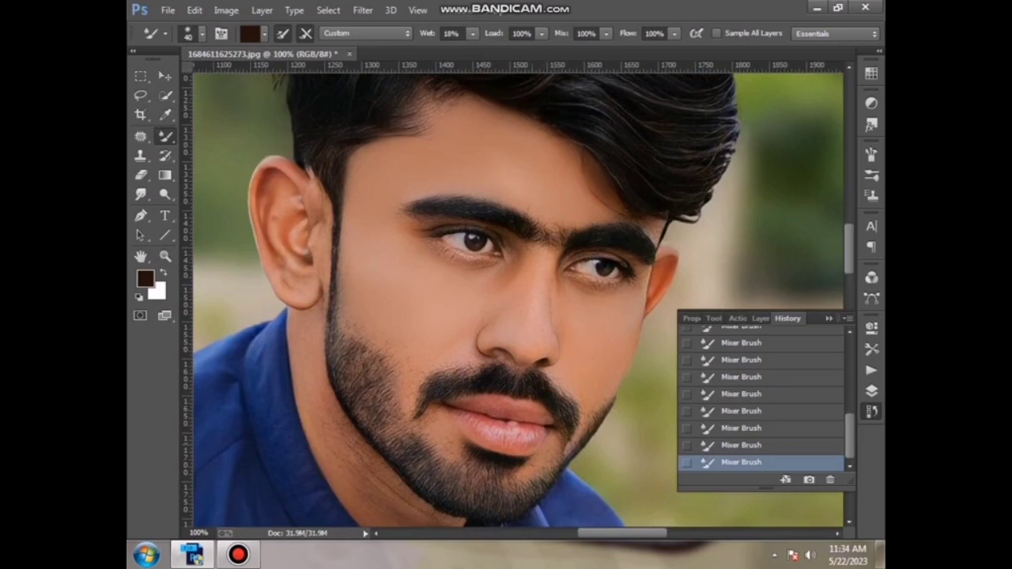
{"action": "key", "text": "bracketleft"}
{"action": "key", "text": "bracketright"}
{"action": "key", "text": "bracketright"}
Step: Continue blending skin around the neck and beard while resizing the brush
{"action": "scroll", "coordinate": [514, 300], "scroll_direction": "down", "scroll_amount": 2}
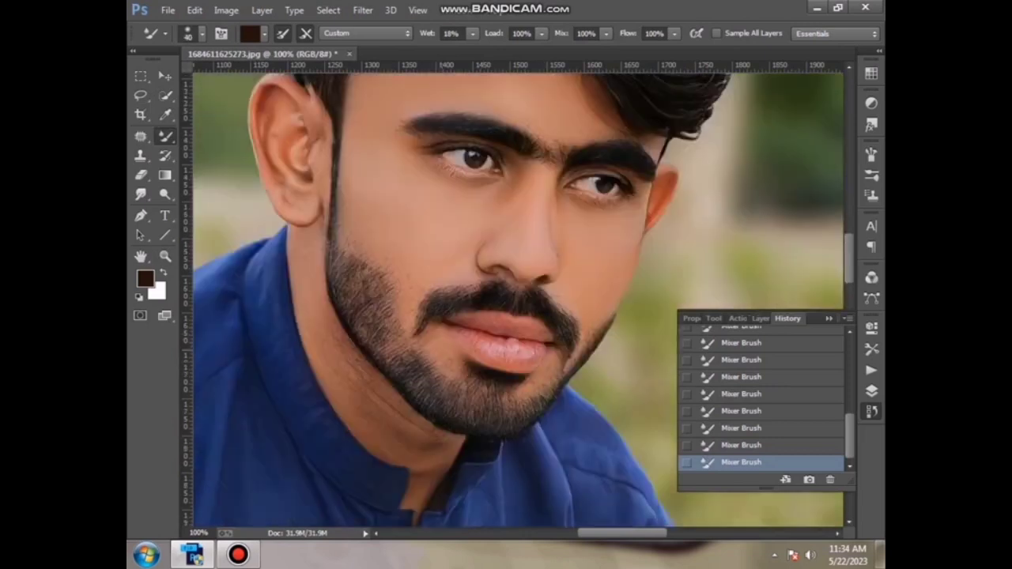
{"action": "key", "text": "bracketleft"}
{"action": "scroll", "coordinate": [513, 301], "scroll_direction": "down", "scroll_amount": 1}
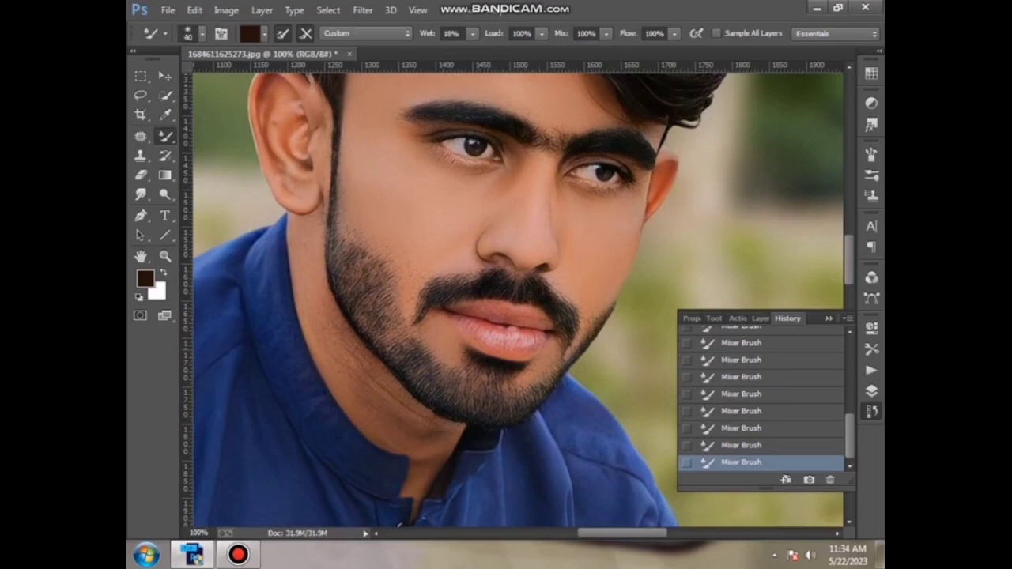
{"action": "key", "text": "bracketleft"}
{"action": "scroll", "coordinate": [514, 301], "scroll_direction": "down", "scroll_amount": 3}
{"action": "key", "text": "bracketright"}
{"action": "key", "text": "bracketright"}
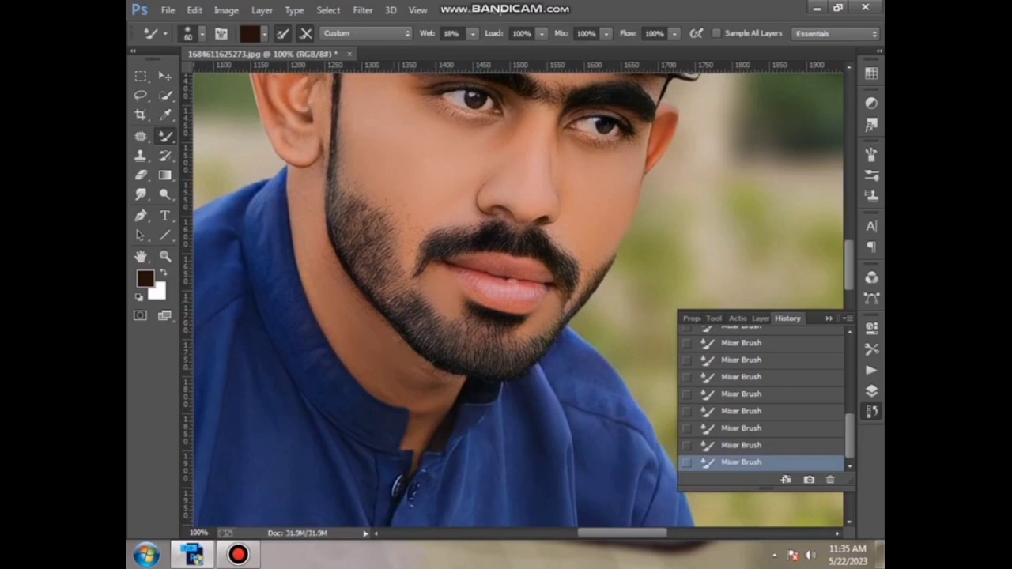
{"action": "key", "text": "bracketleft"}
{"action": "key", "text": "bracketleft"}
{"action": "scroll", "coordinate": [408, 416], "scroll_direction": "up", "scroll_amount": 3}
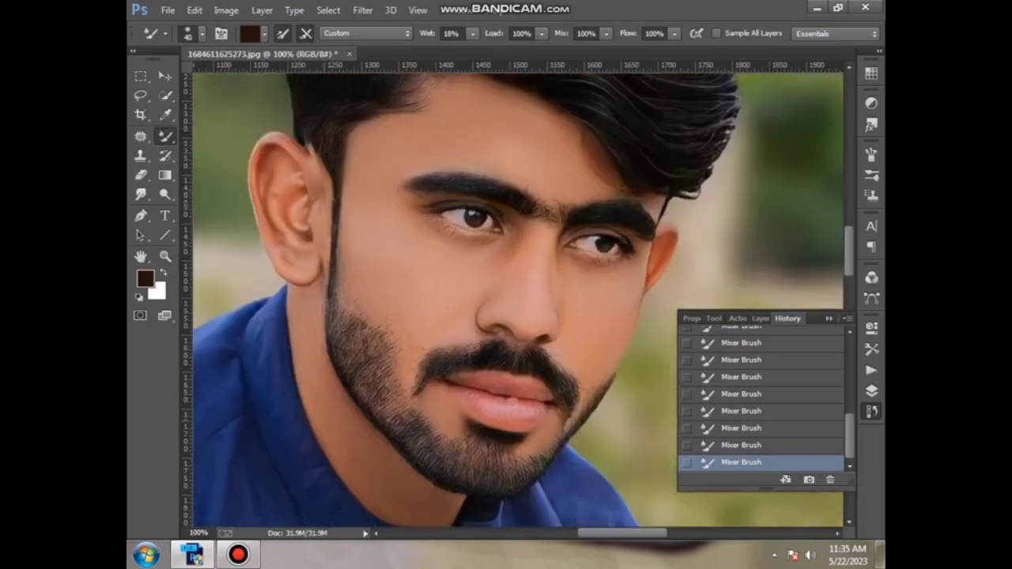
{"action": "key", "text": "bracketleft"}
{"action": "scroll", "coordinate": [514, 300], "scroll_direction": "up", "scroll_amount": 2}
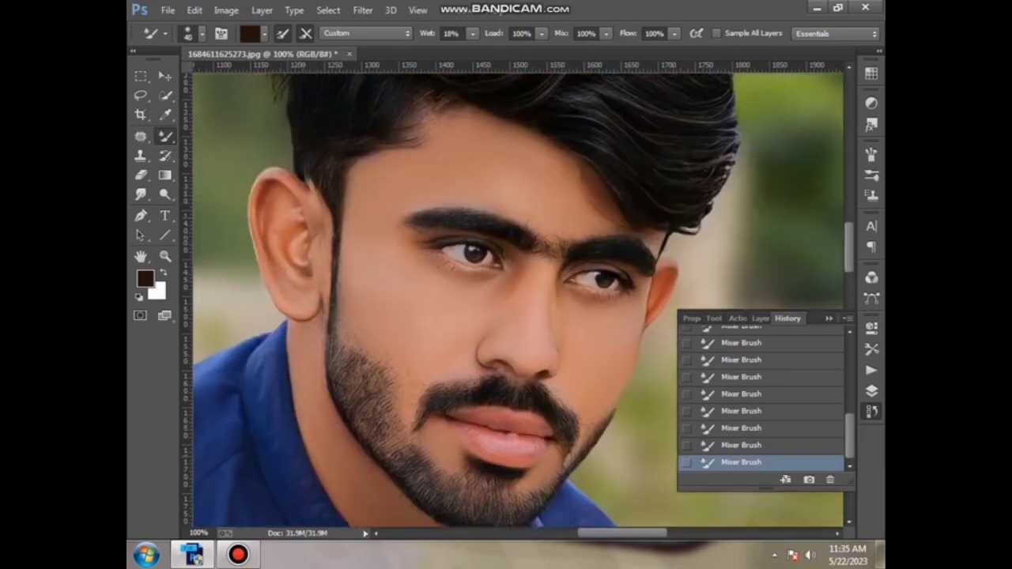
{"action": "scroll", "coordinate": [514, 301], "scroll_direction": "up", "scroll_amount": 2}
Step: Zoom in and start a Pen path along the hairline above the temple
{"action": "key", "text": "ctrl+plus"}
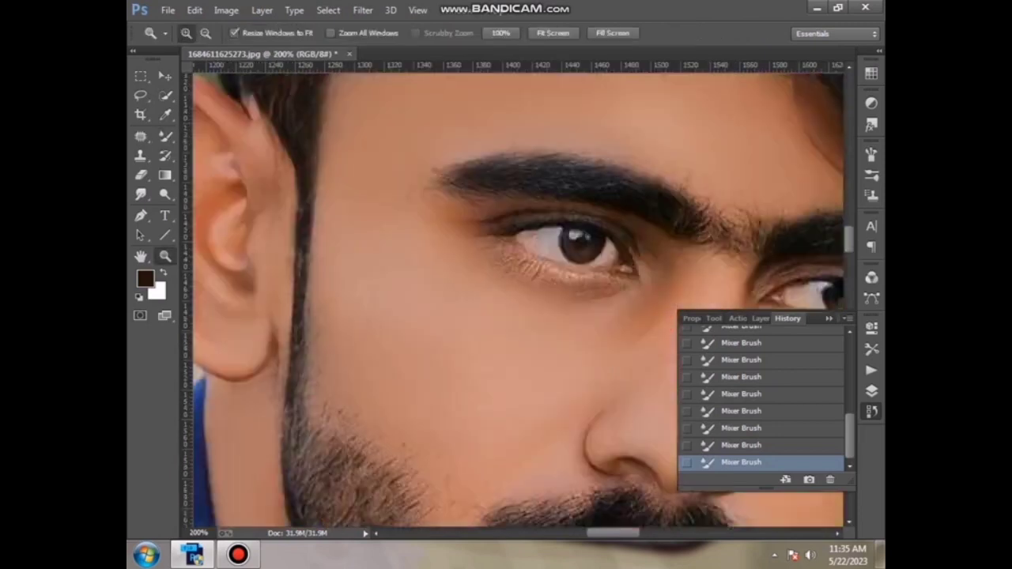
{"action": "key", "text": "p"}
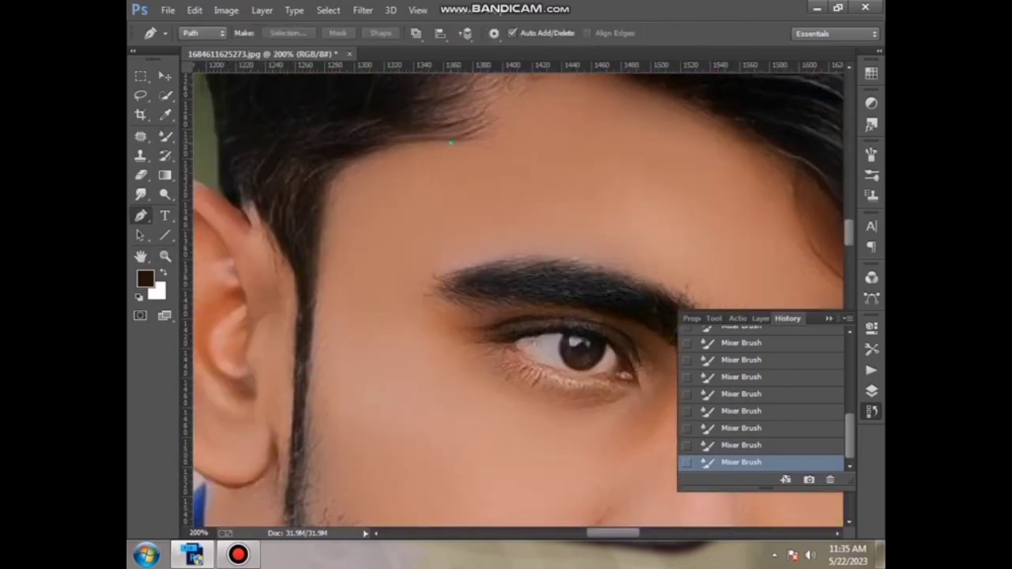
{"action": "left_click", "coordinate": [450, 143]}
{"action": "left_click", "coordinate": [402, 147]}
{"action": "left_click", "coordinate": [357, 161]}
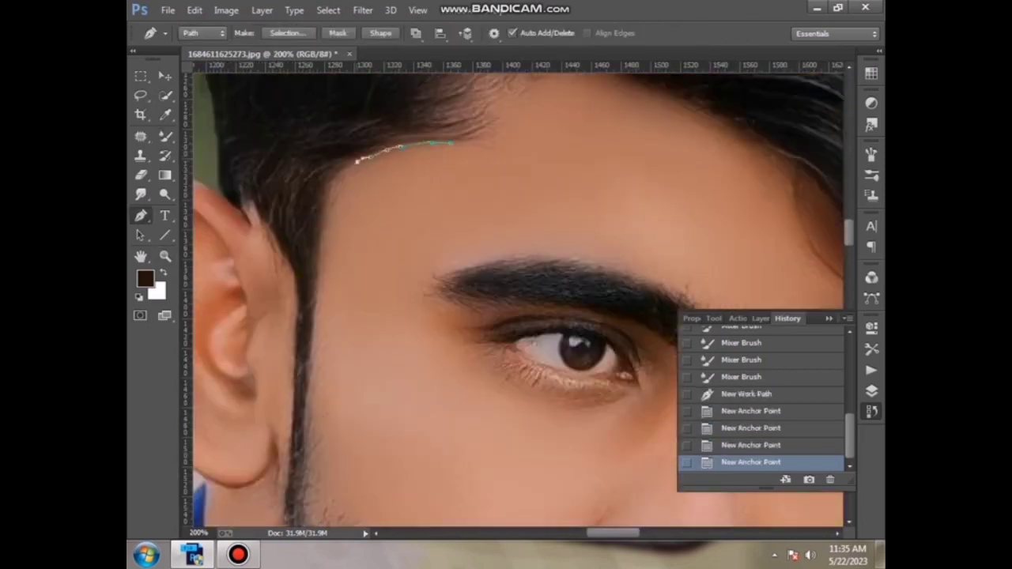
{"action": "left_click", "coordinate": [339, 166]}
{"action": "left_click", "coordinate": [330, 170]}
{"action": "left_click", "coordinate": [325, 175]}
Step: Trace the path down the sideburn, along the beard edge and nose, close it, and convert it to a selection
{"action": "scroll", "coordinate": [324, 176], "scroll_direction": "down", "scroll_amount": 2}
{"action": "scroll", "coordinate": [324, 176], "scroll_direction": "down", "scroll_amount": 3}
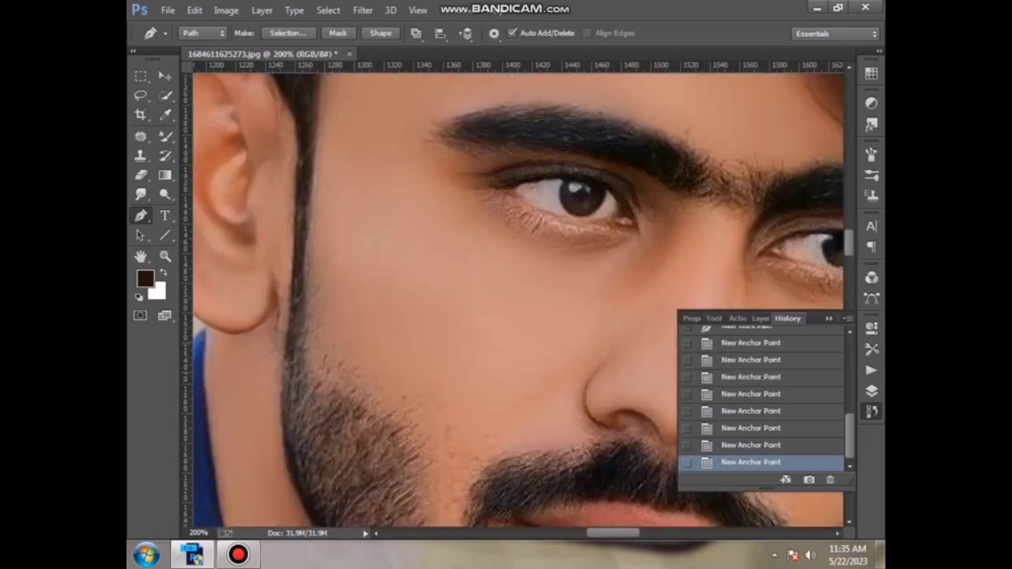
{"action": "scroll", "coordinate": [302, 277], "scroll_direction": "down", "scroll_amount": 2}
{"action": "left_click", "coordinate": [301, 289]}
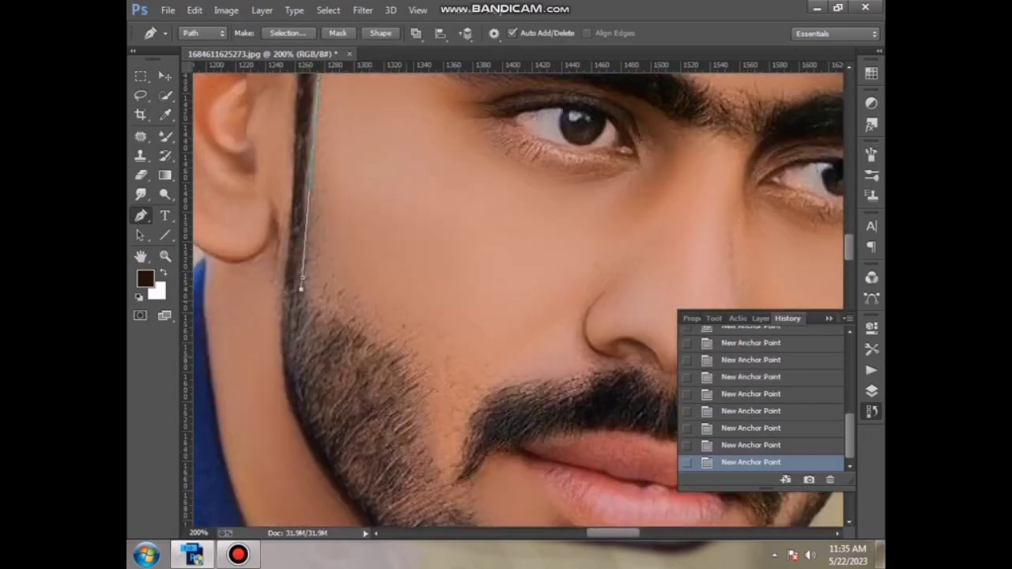
{"action": "left_click", "coordinate": [447, 448]}
{"action": "left_click", "coordinate": [458, 450]}
{"action": "left_click", "coordinate": [466, 431]}
{"action": "left_click", "coordinate": [553, 362]}
{"action": "left_click", "coordinate": [501, 218]}
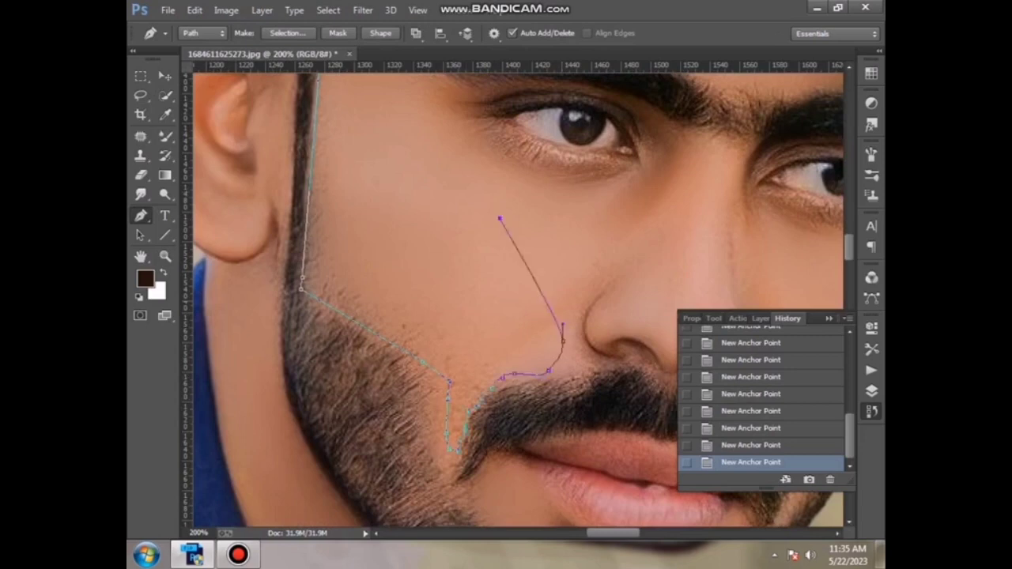
{"action": "scroll", "coordinate": [501, 237], "scroll_direction": "up", "scroll_amount": 5}
{"action": "left_click", "coordinate": [381, 230]}
{"action": "key", "text": "ctrl+Return"}
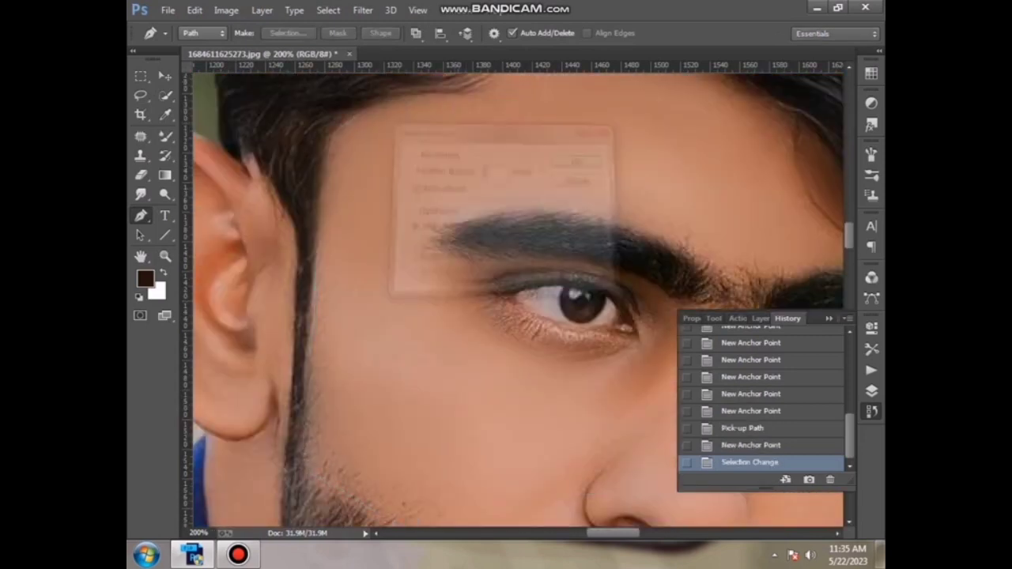
Step: Select the Mixer Brush and set its Wet value to 66%
{"action": "left_click", "coordinate": [363, 9]}
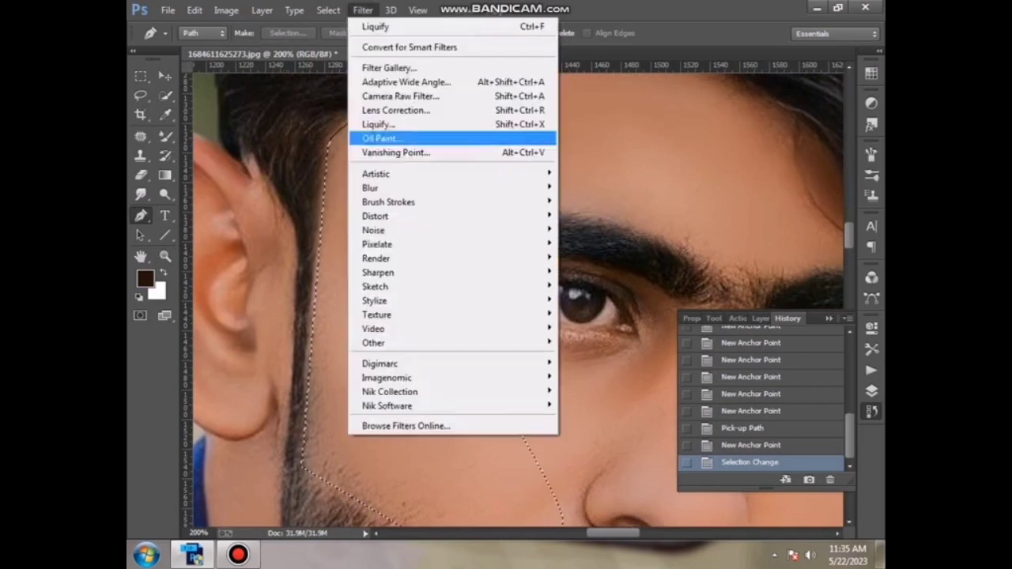
{"action": "left_click", "coordinate": [165, 136]}
{"action": "left_click_drag", "start_coordinate": [472, 33], "coordinate": [512, 51]}
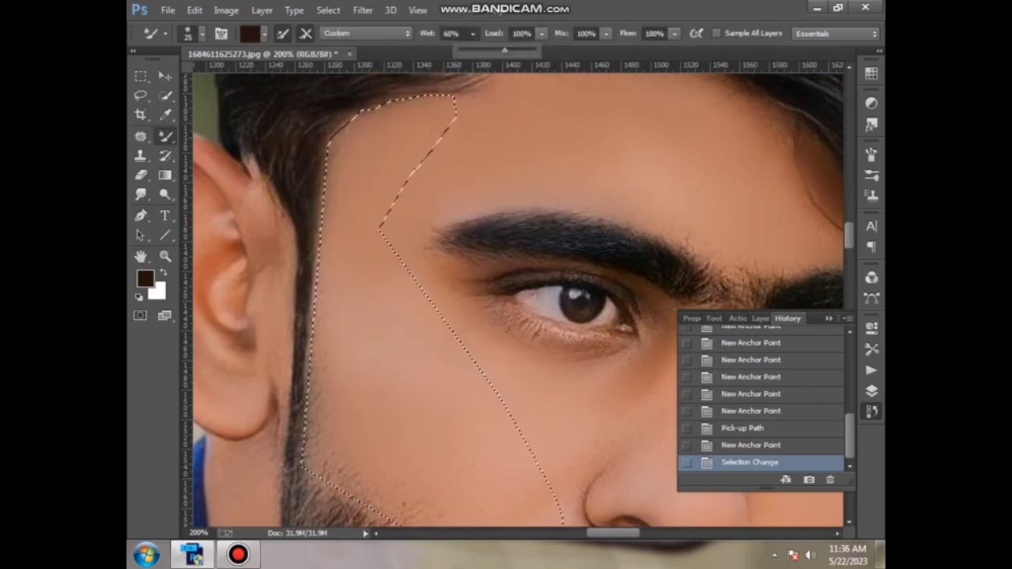
Step: Blend the selected cheek along the hairline and beard, then open the selection menu to deselect
{"action": "left_click_drag", "start_coordinate": [332, 131], "coordinate": [340, 158]}
{"action": "left_click_drag", "start_coordinate": [336, 150], "coordinate": [341, 170]}
{"action": "scroll", "coordinate": [514, 301], "scroll_direction": "down", "scroll_amount": 2}
{"action": "left_click_drag", "start_coordinate": [332, 86], "coordinate": [340, 118]}
{"action": "left_click_drag", "start_coordinate": [336, 94], "coordinate": [344, 126]}
{"action": "scroll", "coordinate": [513, 301], "scroll_direction": "down", "scroll_amount": 3}
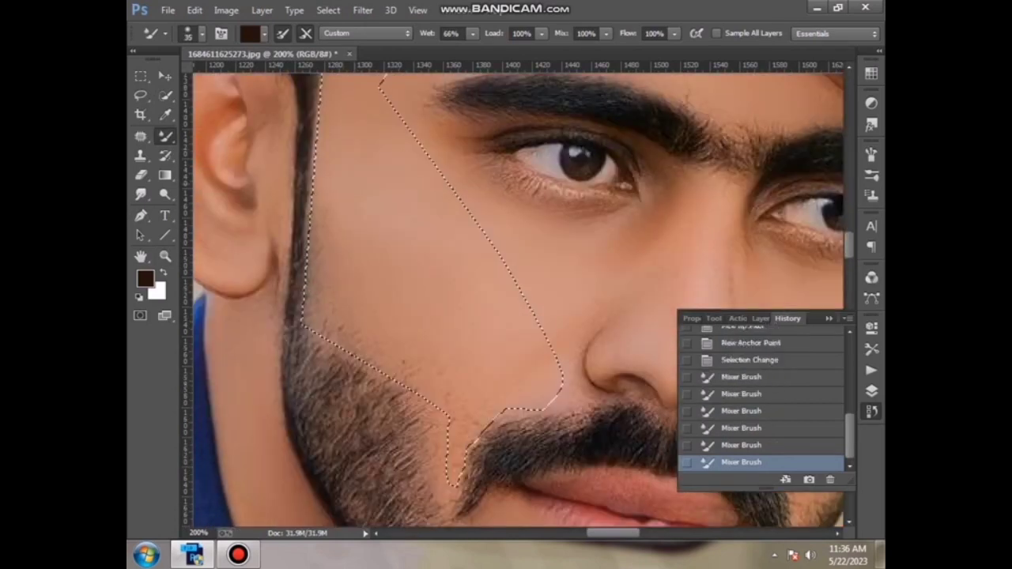
{"action": "mouse_move", "coordinate": [318, 201]}
{"action": "left_mouse_down"}
{"action": "mouse_move", "coordinate": [308, 332]}
{"action": "mouse_move", "coordinate": [414, 385]}
{"action": "left_mouse_up"}
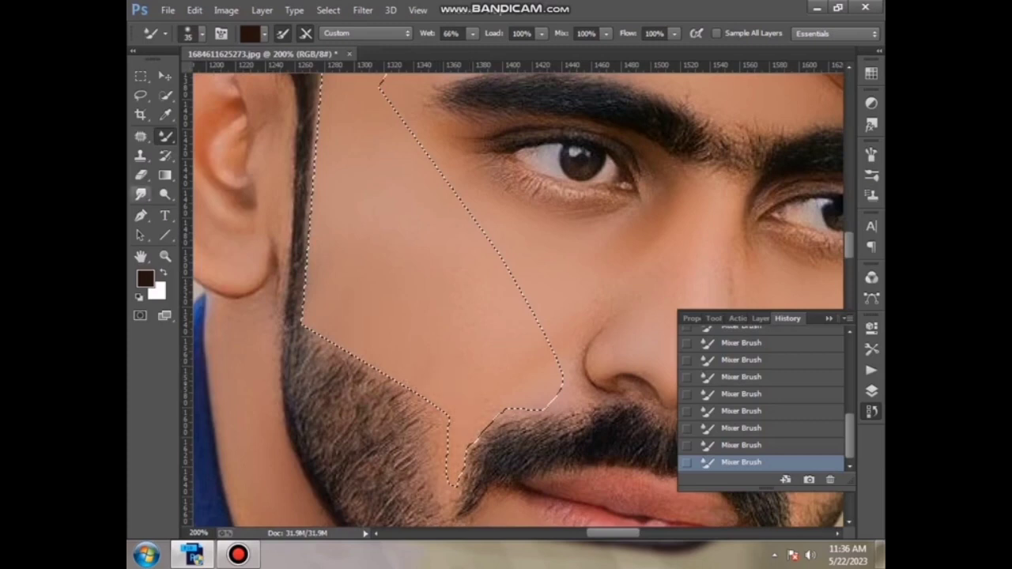
{"action": "left_click", "coordinate": [165, 95]}
{"action": "right_click", "coordinate": [276, 149]}
Step: Deselect, zoom in on the ear and cheek, and set Mixer Brush wetness to 21% with a smaller brush
{"action": "left_click", "coordinate": [319, 157]}
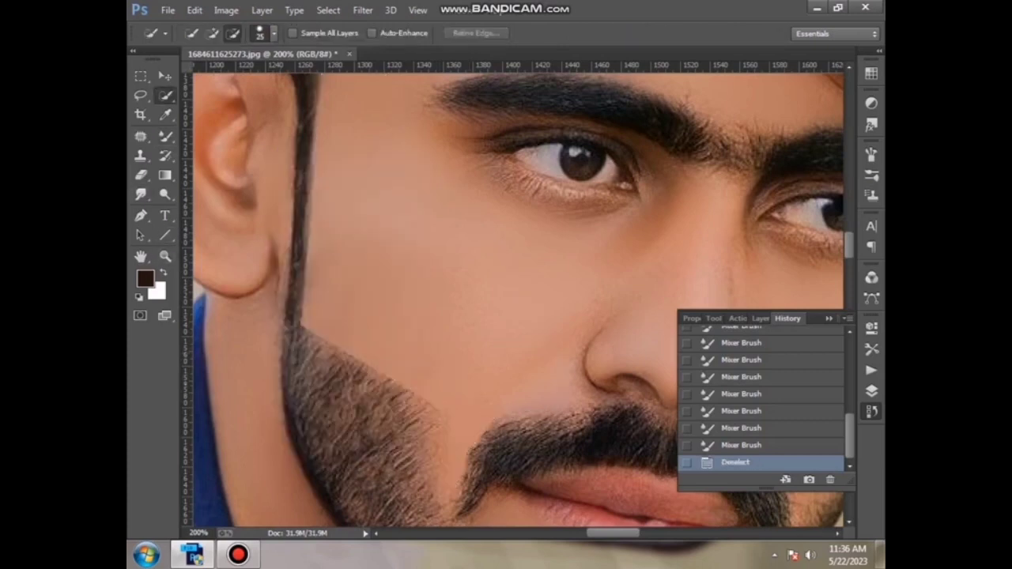
{"action": "left_click", "coordinate": [166, 256]}
{"action": "key", "text": "ctrl+0"}
{"action": "left_click_drag", "start_coordinate": [463, 221], "coordinate": [520, 282]}
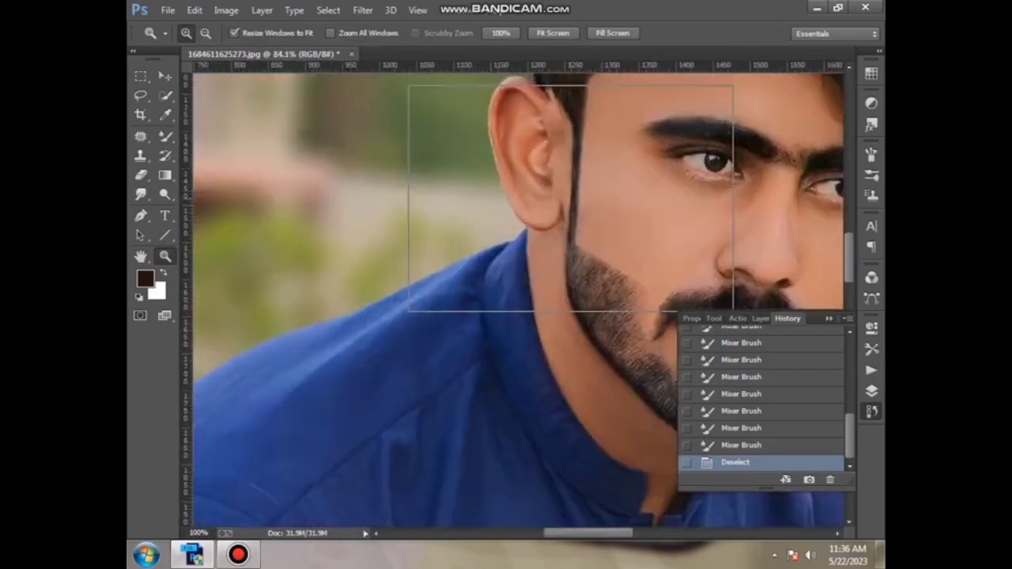
{"action": "key", "text": "ctrl+plus"}
{"action": "key", "text": "ctrl+plus"}
{"action": "key", "text": "b"}
{"action": "scroll", "coordinate": [514, 301], "scroll_direction": "up", "scroll_amount": 2}
{"action": "key", "text": "2"}
{"action": "key", "text": "1"}
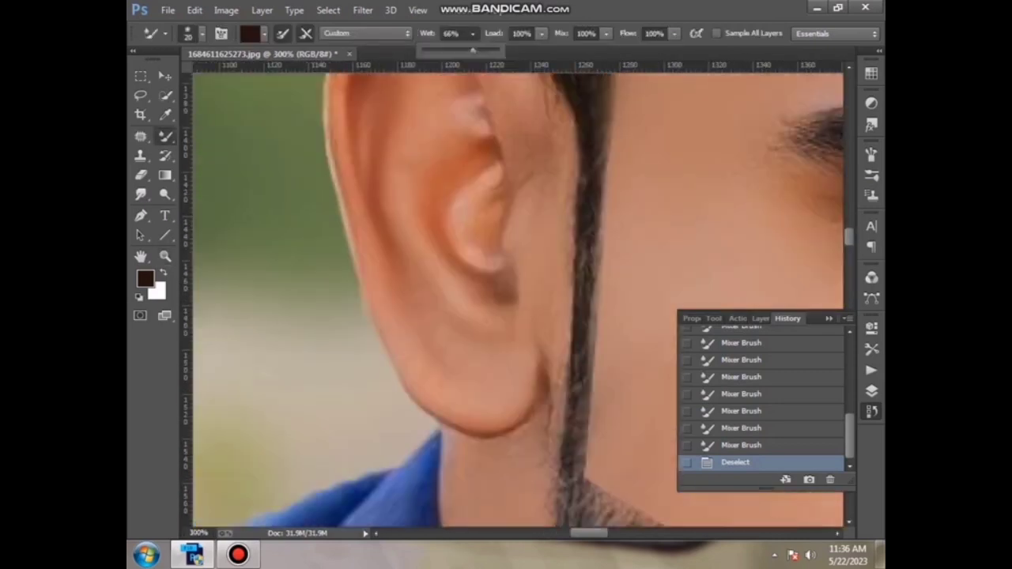
{"action": "scroll", "coordinate": [514, 301], "scroll_direction": "up", "scroll_amount": 2}
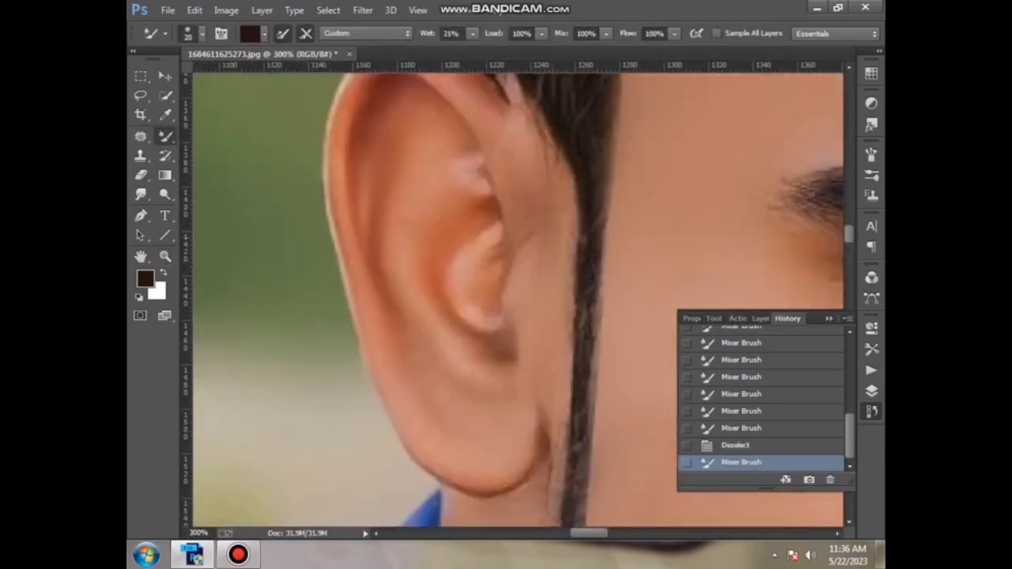
{"action": "scroll", "coordinate": [514, 300], "scroll_direction": "down", "scroll_amount": 3}
{"action": "key", "text": "bracketleft"}
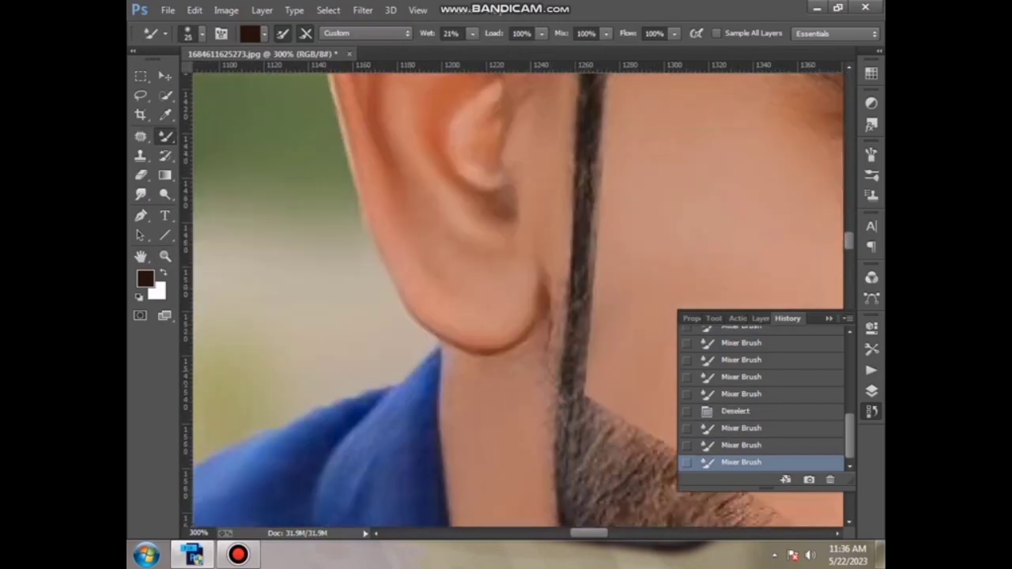
{"action": "scroll", "coordinate": [513, 301], "scroll_direction": "down", "scroll_amount": 3}
Step: Zoom in on the hands and blend the skin of the hand holding the phone
{"action": "key", "text": "z"}
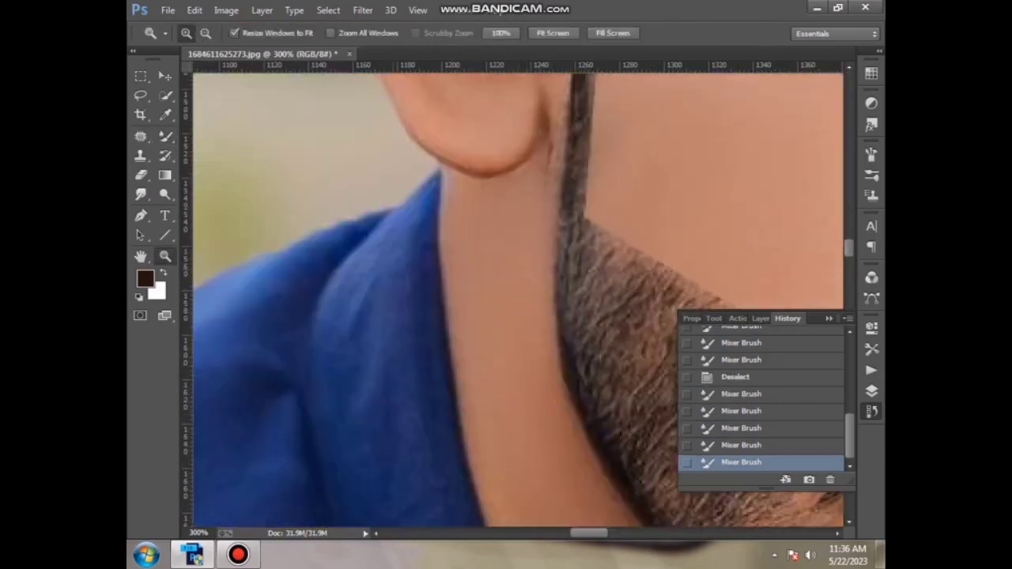
{"action": "key", "text": "ctrl+0"}
{"action": "left_click_drag", "start_coordinate": [554, 379], "coordinate": [668, 467]}
{"action": "key", "text": "ctrl+plus"}
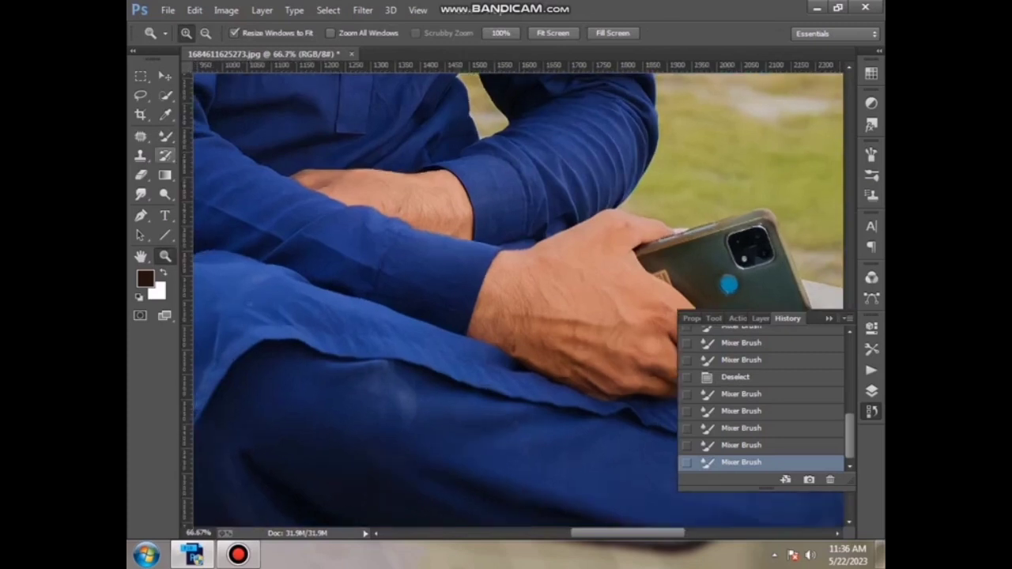
{"action": "key", "text": "b"}
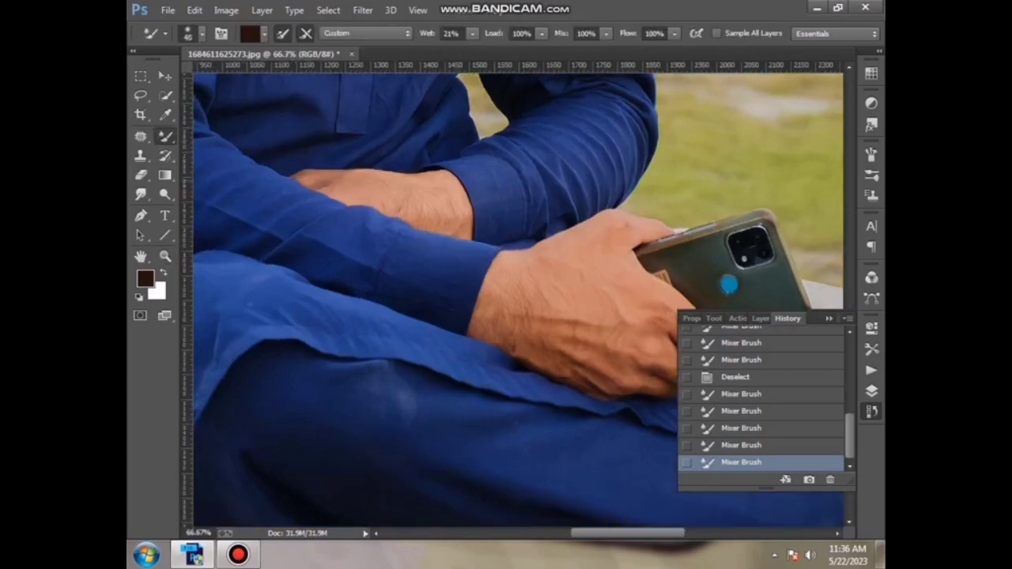
{"action": "left_click", "coordinate": [728, 285]}
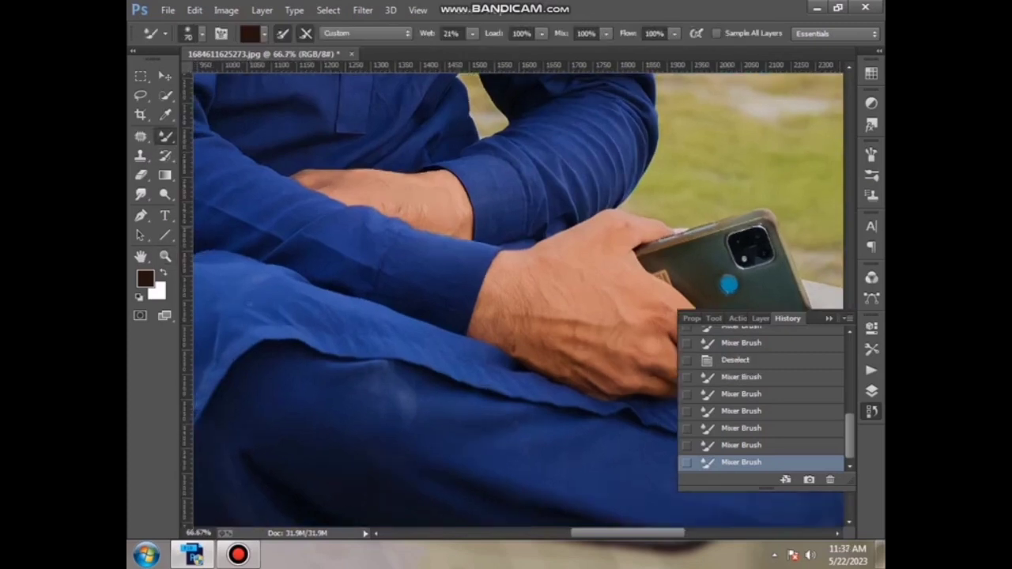
{"action": "left_click", "coordinate": [728, 285]}
{"action": "scroll", "coordinate": [513, 296], "scroll_direction": "down", "scroll_amount": 2}
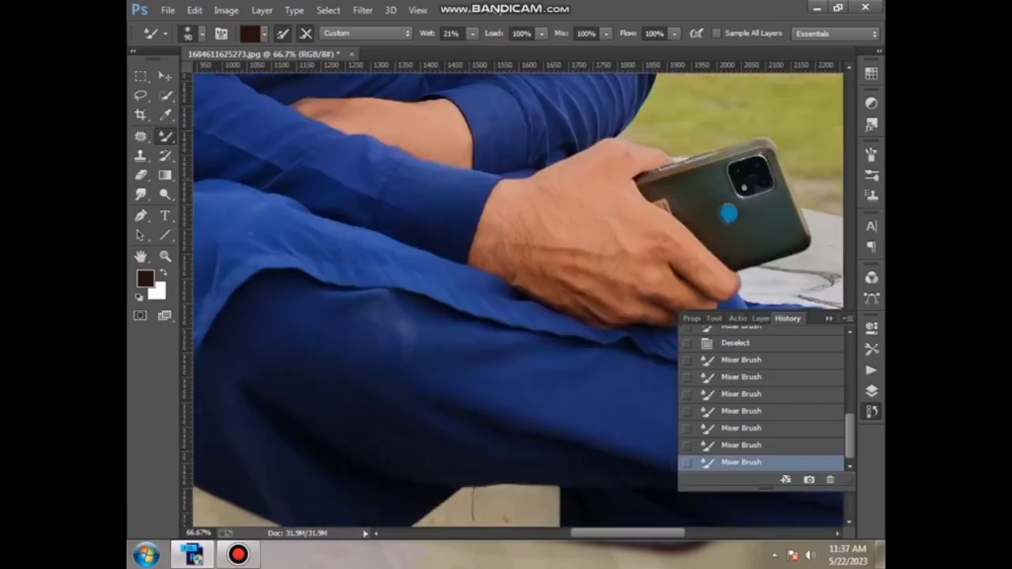
{"action": "left_click", "coordinate": [729, 212]}
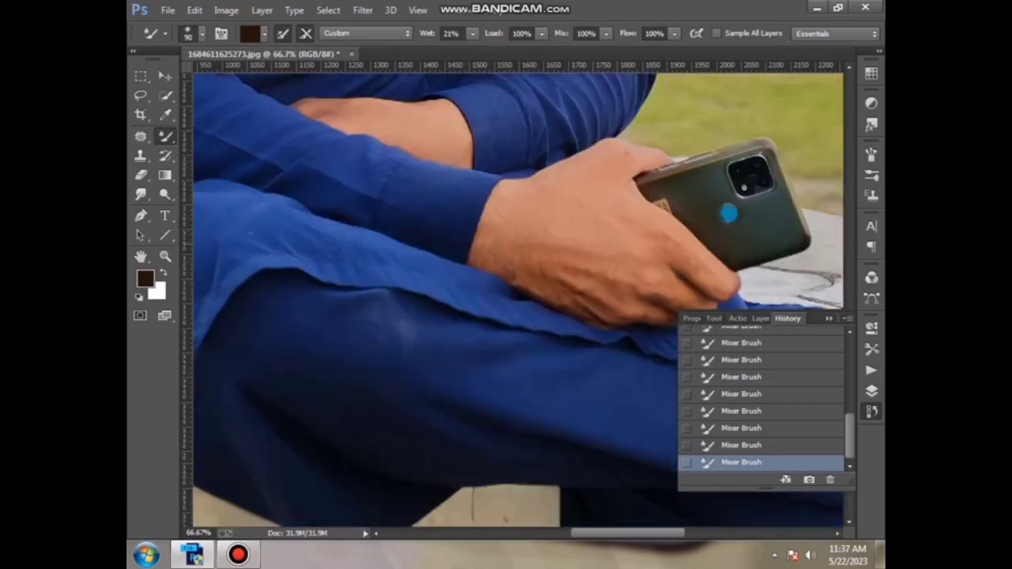
Step: Pan across the image and fit the whole photo on screen
{"action": "scroll", "coordinate": [728, 213], "scroll_direction": "down", "scroll_amount": 5}
{"action": "scroll", "coordinate": [728, 213], "scroll_direction": "right", "scroll_amount": 5}
{"action": "scroll", "coordinate": [728, 213], "scroll_direction": "right", "scroll_amount": 3}
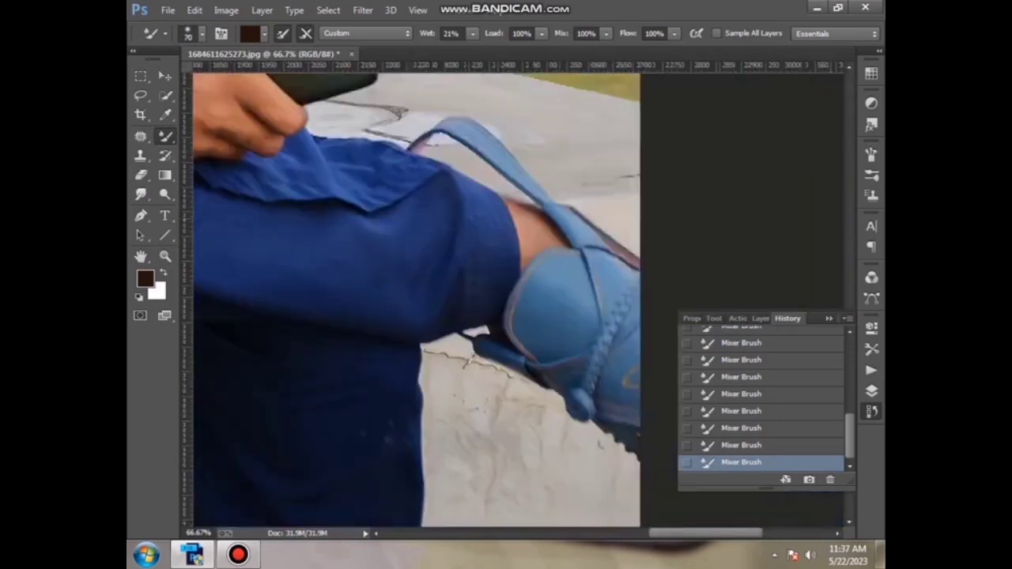
{"action": "key", "text": "z"}
{"action": "right_click", "coordinate": [407, 266]}
{"action": "left_click", "coordinate": [451, 274]}
Step: After the Wide Angle filter errors out, open the Camera Raw Filter instead
{"action": "left_click", "coordinate": [363, 9]}
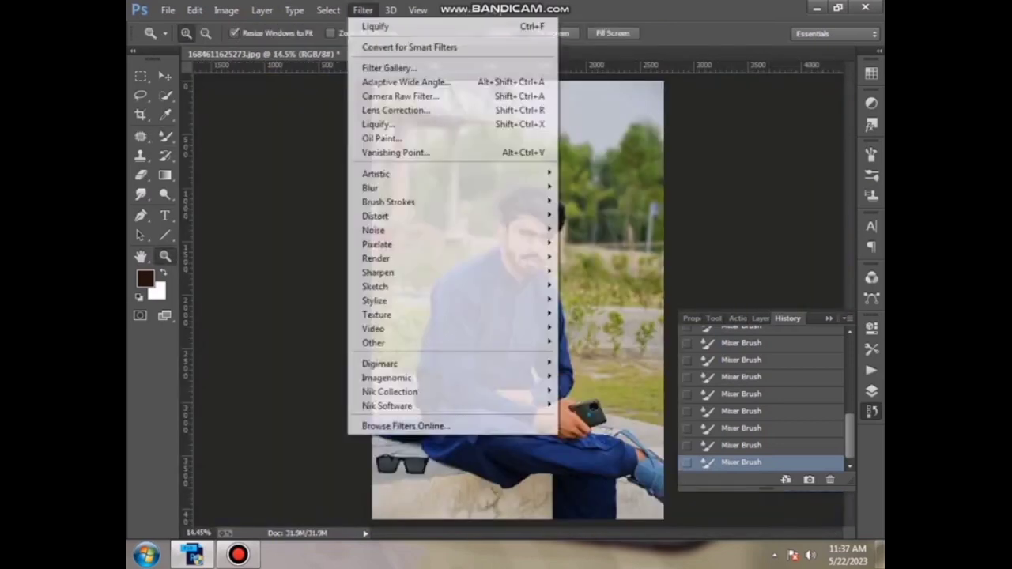
{"action": "left_click", "coordinate": [405, 81]}
{"action": "left_click", "coordinate": [646, 332]}
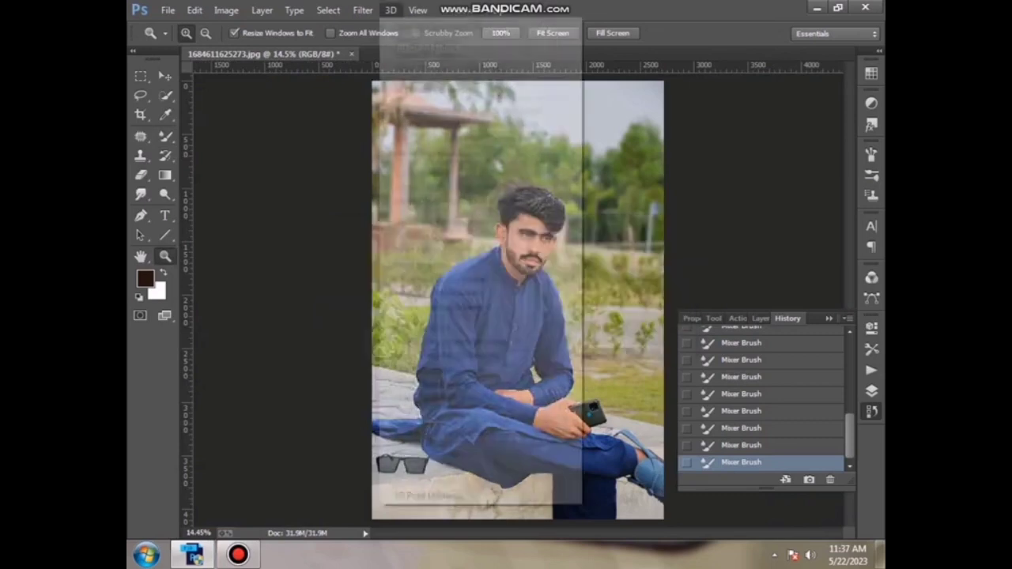
{"action": "left_click", "coordinate": [363, 9]}
{"action": "left_click", "coordinate": [399, 95]}
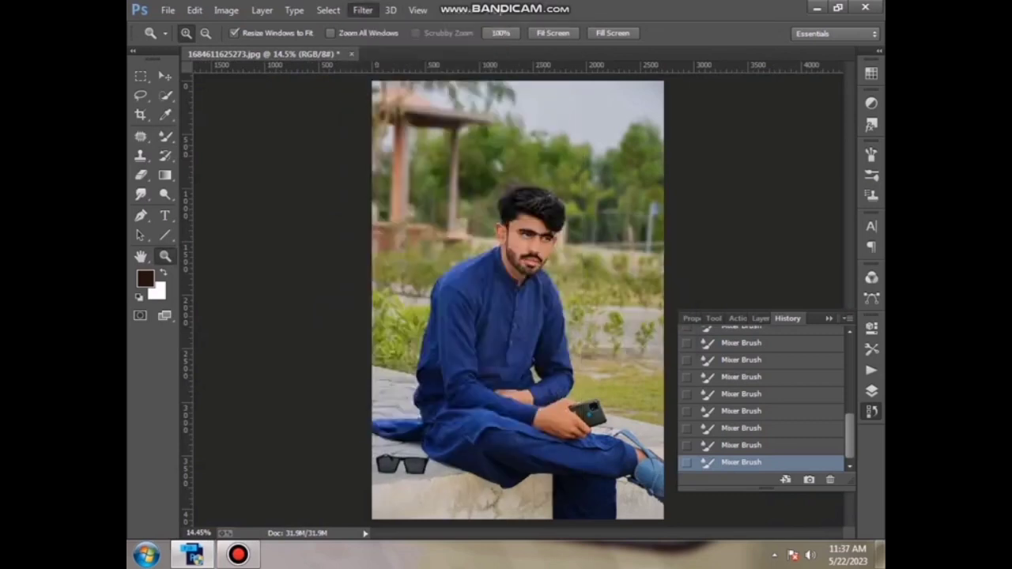
Step: Set Contrast +10, Highlights -37, Shadows -70, brighter Whites, and raise Reds/Oranges luminance, then apply
{"action": "mouse_move", "coordinate": [771, 407]}
{"action": "left_mouse_down"}
{"action": "mouse_move", "coordinate": [740, 406]}
{"action": "mouse_move", "coordinate": [781, 383]}
{"action": "left_mouse_up"}
{"action": "left_click_drag", "start_coordinate": [771, 429], "coordinate": [709, 429]}
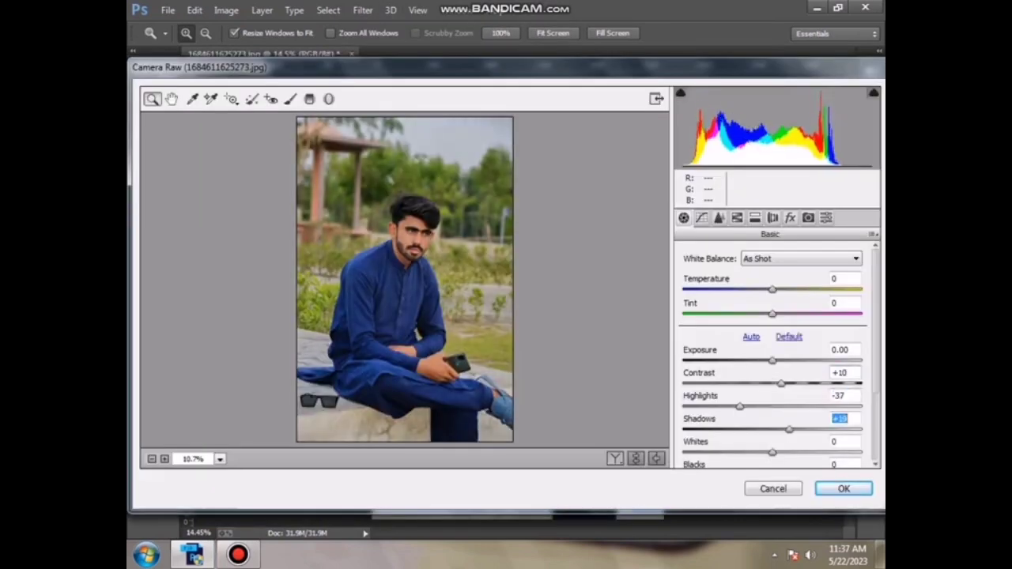
{"action": "left_click_drag", "start_coordinate": [771, 452], "coordinate": [792, 452]}
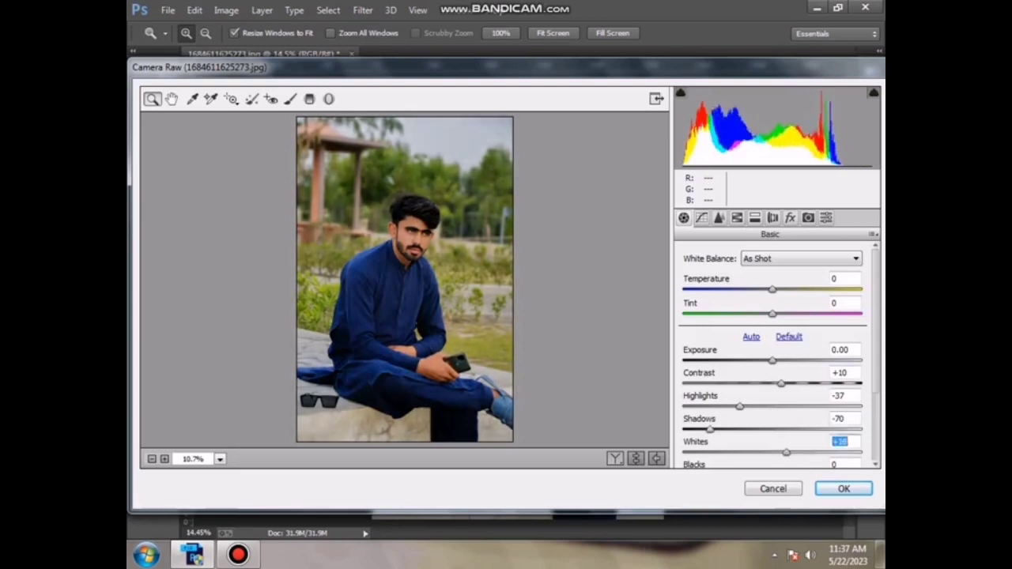
{"action": "left_click", "coordinate": [736, 217]}
{"action": "left_click_drag", "start_coordinate": [772, 323], "coordinate": [797, 324]}
{"action": "mouse_move", "coordinate": [771, 347]}
{"action": "left_mouse_down"}
{"action": "mouse_move", "coordinate": [752, 348]}
{"action": "mouse_move", "coordinate": [796, 323]}
{"action": "left_mouse_up"}
{"action": "left_click", "coordinate": [771, 275]}
{"action": "left_click_drag", "start_coordinate": [771, 348], "coordinate": [791, 348]}
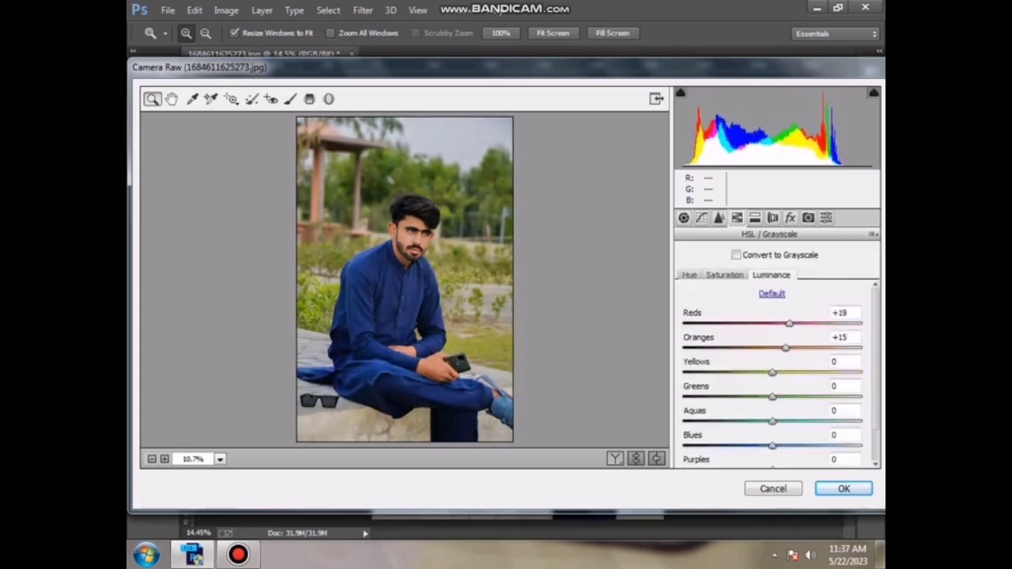
{"action": "left_click", "coordinate": [843, 489]}
Step: Reopen the Camera Raw Filter and try the first two saved colour presets
{"action": "left_click", "coordinate": [363, 10]}
{"action": "left_click", "coordinate": [411, 97]}
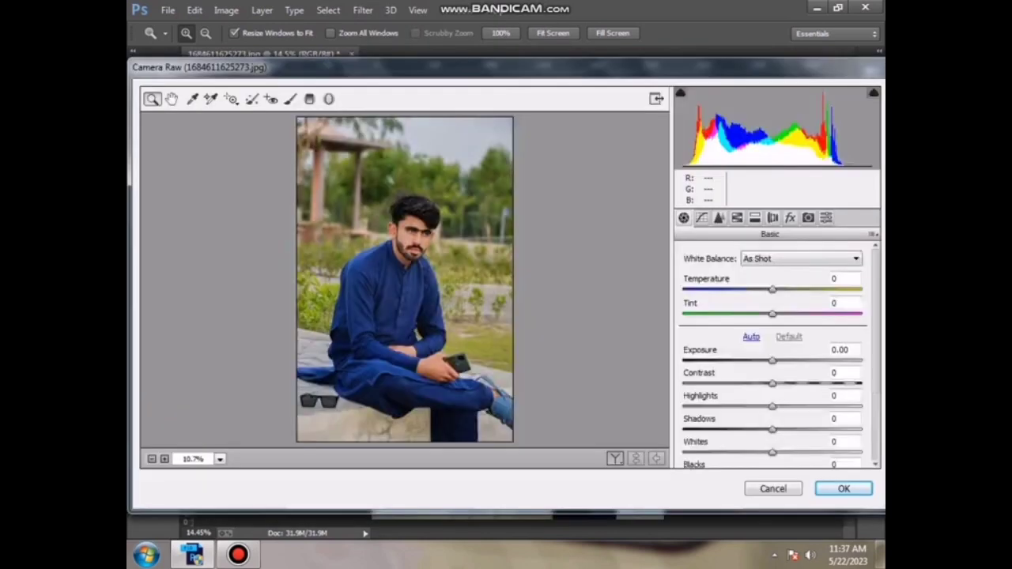
{"action": "left_click", "coordinate": [826, 217]}
{"action": "left_click", "coordinate": [771, 248]}
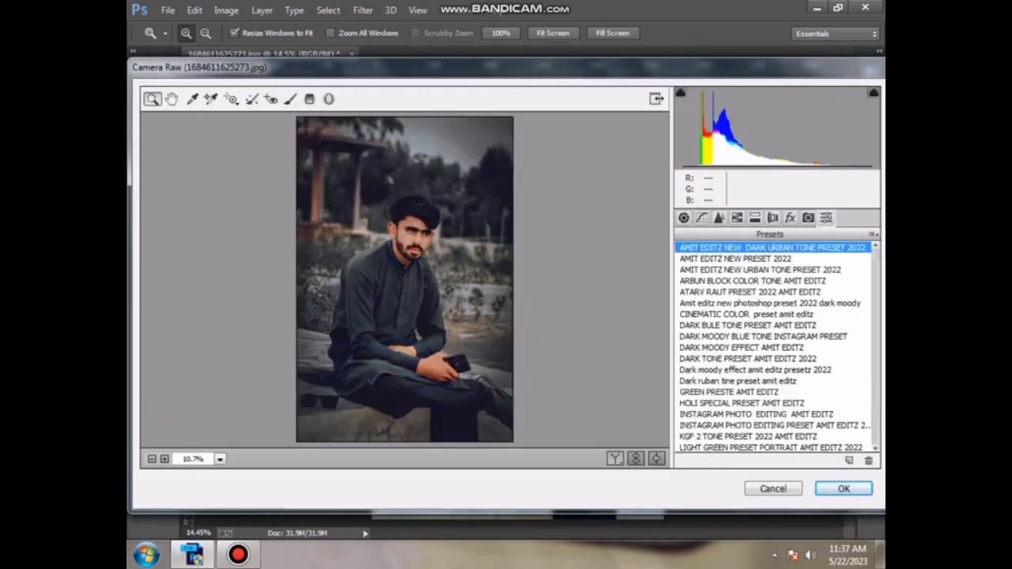
{"action": "left_click", "coordinate": [736, 258]}
Step: Preview the following colour presets one by one with the arrow keys
{"action": "key", "text": "Down"}
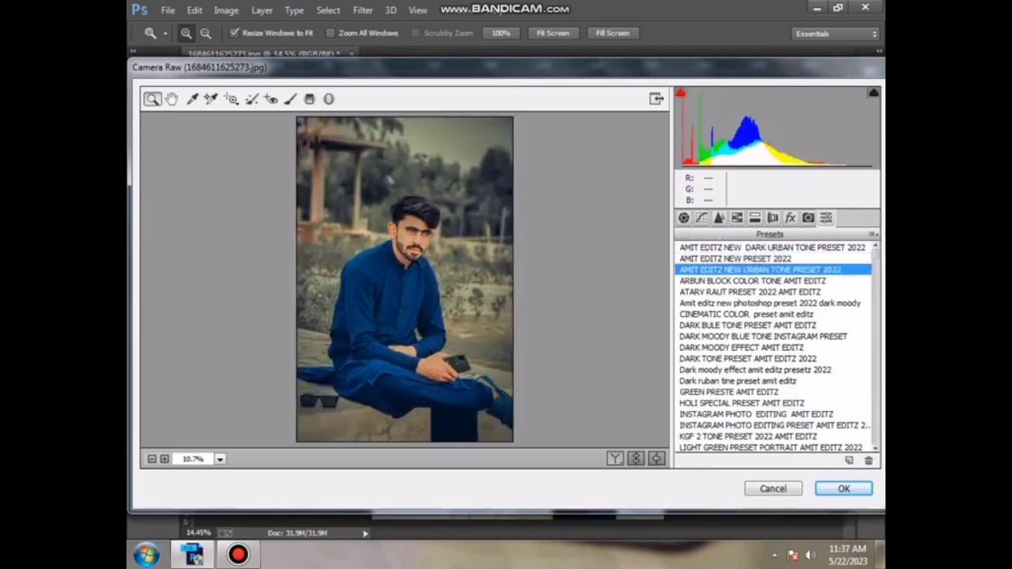
{"action": "key", "text": "Down"}
{"action": "scroll", "coordinate": [774, 348], "scroll_direction": "down", "scroll_amount": 1}
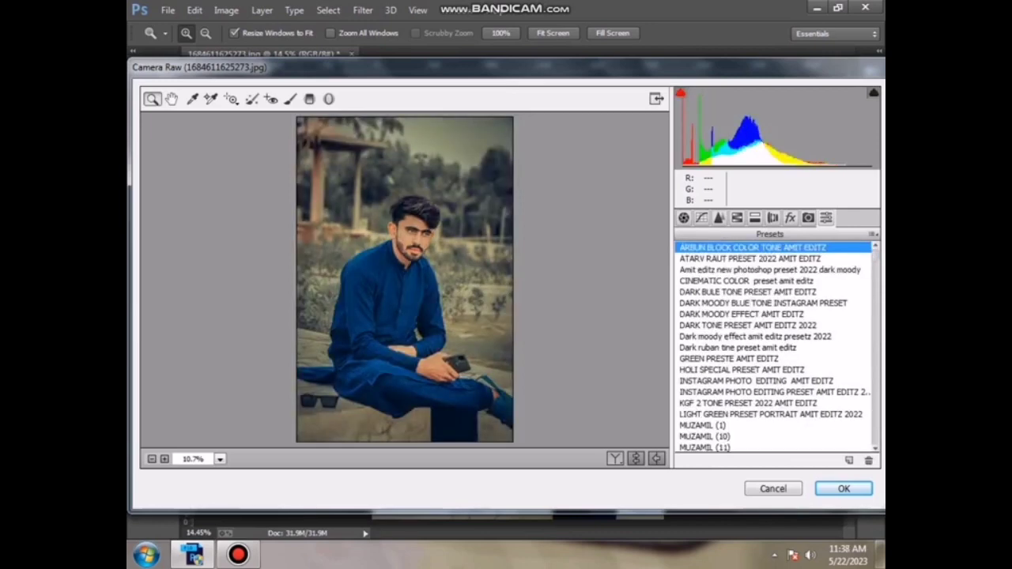
{"action": "key", "text": "Down"}
{"action": "key", "text": "Down"}
{"action": "scroll", "coordinate": [774, 348], "scroll_direction": "down", "scroll_amount": 2}
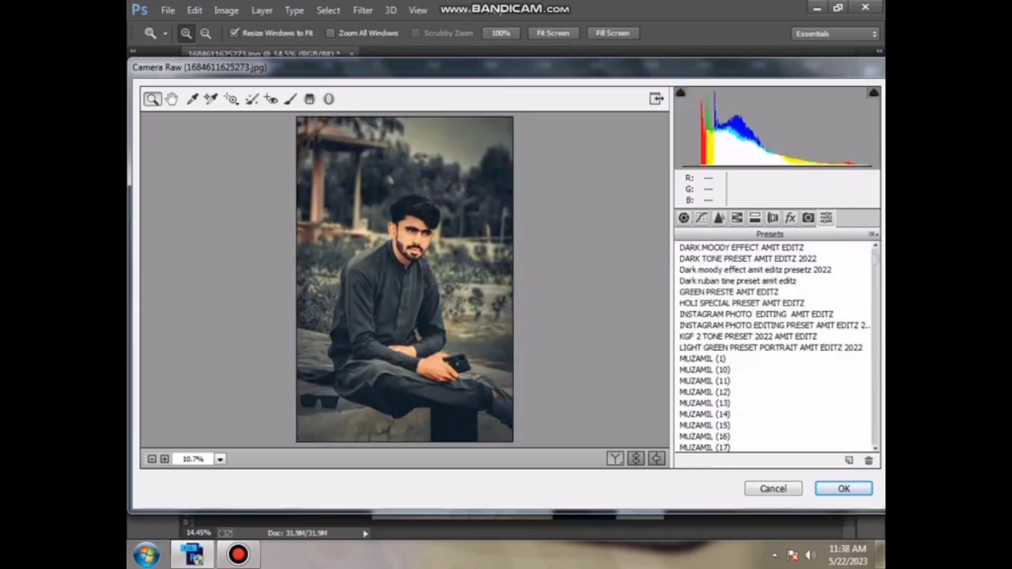
{"action": "key", "text": "Down"}
{"action": "scroll", "coordinate": [774, 348], "scroll_direction": "down", "scroll_amount": 3}
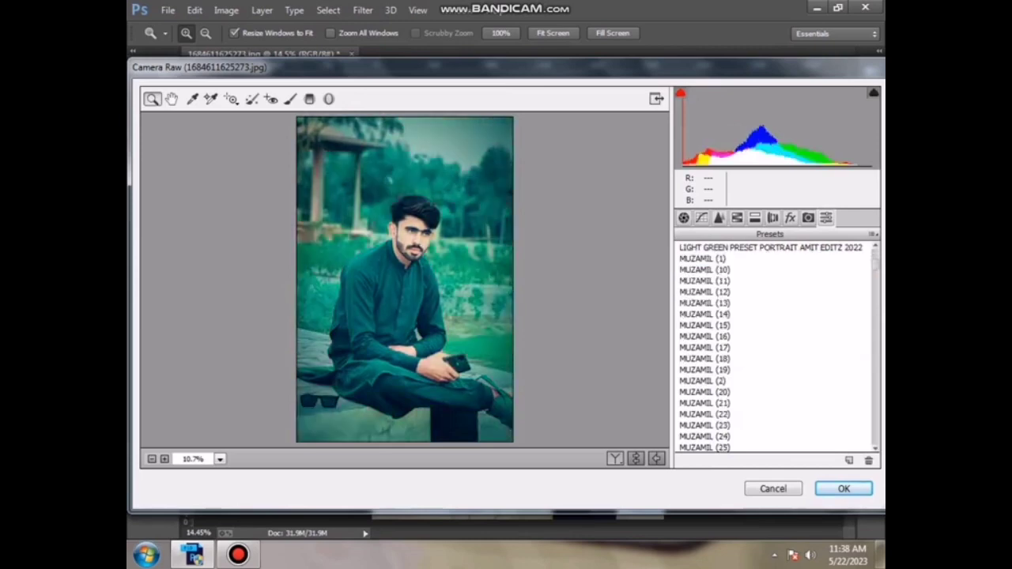
{"action": "key", "text": "Down"}
{"action": "key", "text": "Down"}
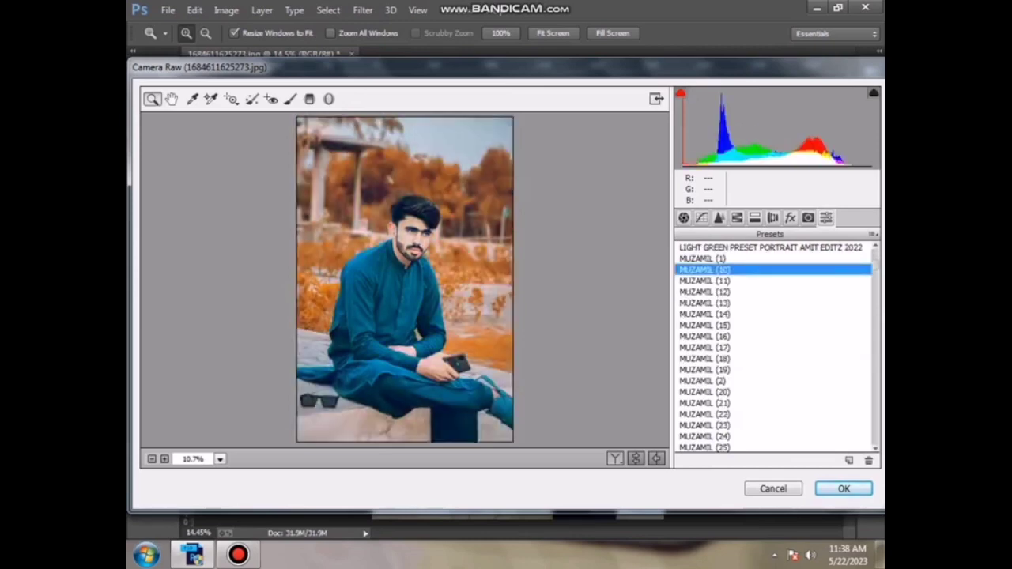
{"action": "key", "text": "Down"}
{"action": "key", "text": "Down"}
{"action": "scroll", "coordinate": [774, 348], "scroll_direction": "down", "scroll_amount": 4}
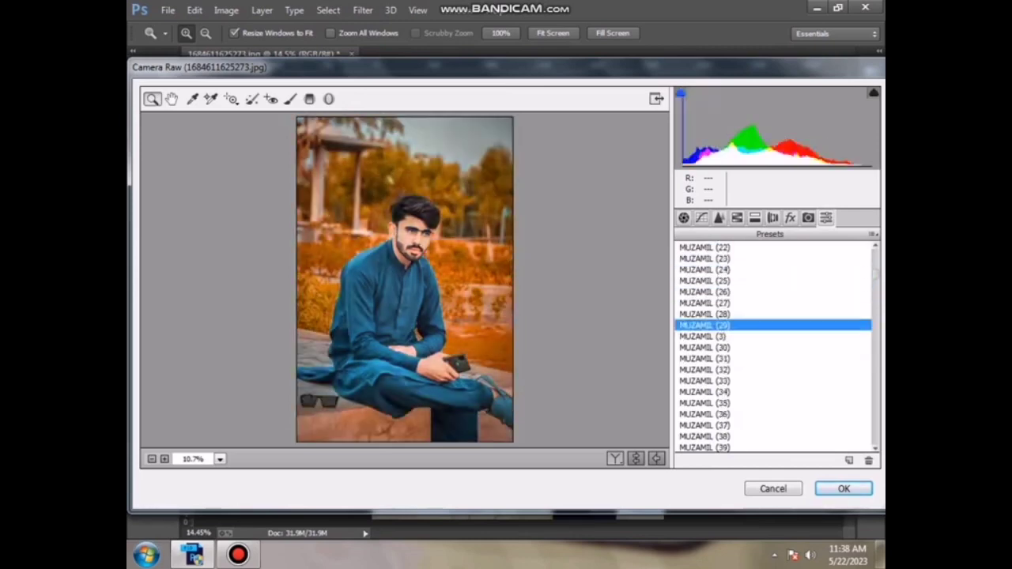
{"action": "scroll", "coordinate": [774, 347], "scroll_direction": "up", "scroll_amount": 3}
Step: Try brighter-cooler, darker-desaturated and orange-and-teal presets further down the list
{"action": "left_click", "coordinate": [704, 281]}
{"action": "key", "text": "Up"}
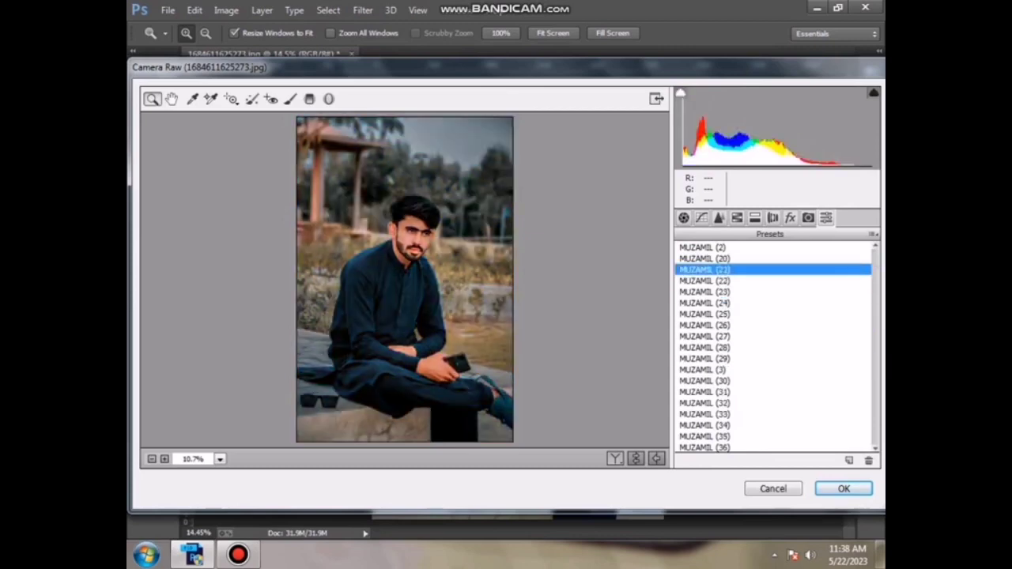
{"action": "scroll", "coordinate": [775, 348], "scroll_direction": "down", "scroll_amount": 3}
{"action": "left_click", "coordinate": [703, 280]}
{"action": "scroll", "coordinate": [774, 348], "scroll_direction": "down", "scroll_amount": 1}
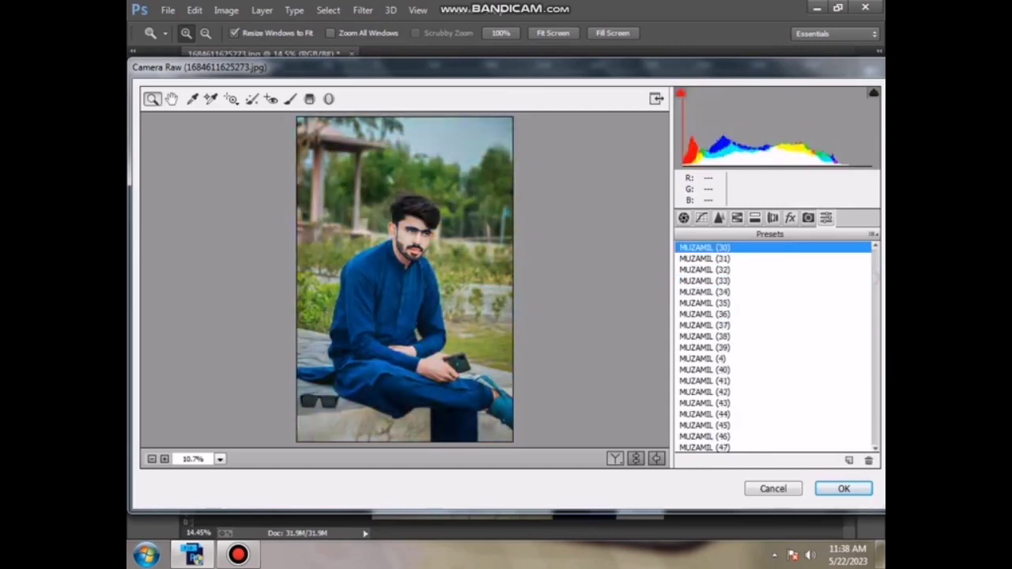
{"action": "scroll", "coordinate": [775, 348], "scroll_direction": "down", "scroll_amount": 10}
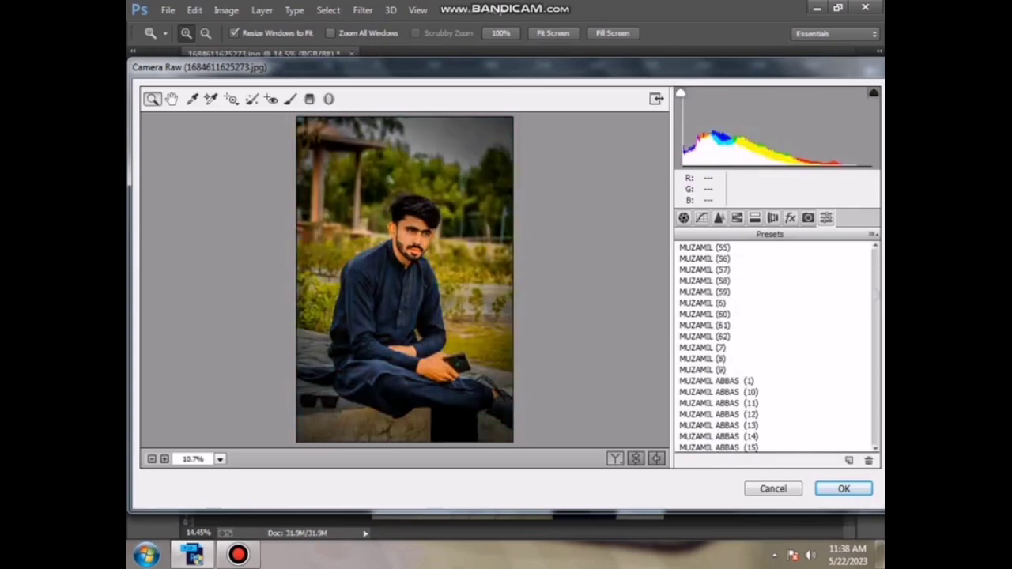
{"action": "left_click", "coordinate": [704, 270]}
{"action": "scroll", "coordinate": [774, 347], "scroll_direction": "down", "scroll_amount": 2}
{"action": "left_click", "coordinate": [715, 281]}
{"action": "scroll", "coordinate": [775, 348], "scroll_direction": "down", "scroll_amount": 8}
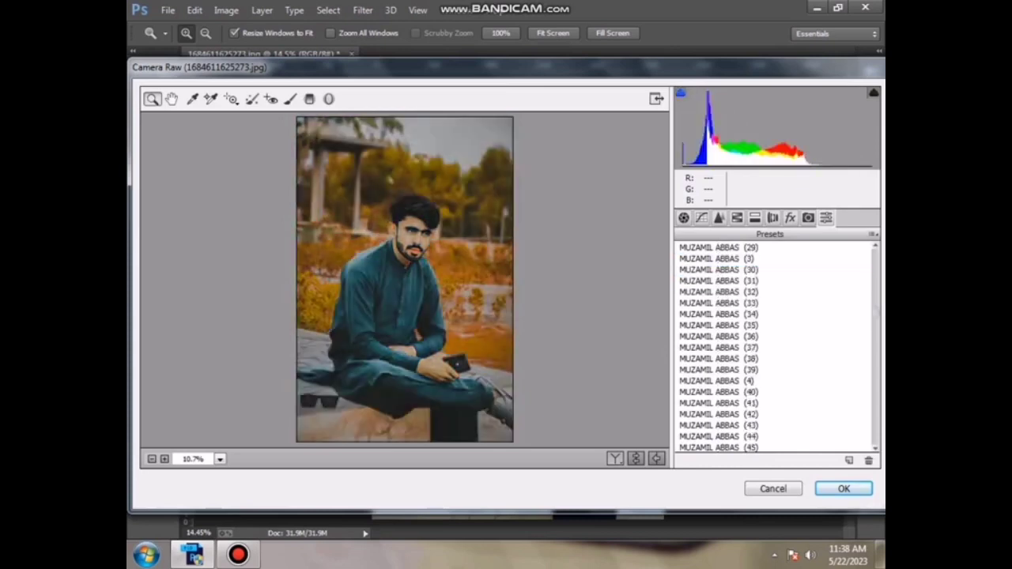
{"action": "scroll", "coordinate": [775, 348], "scroll_direction": "down", "scroll_amount": 6}
{"action": "scroll", "coordinate": [775, 348], "scroll_direction": "down", "scroll_amount": 4}
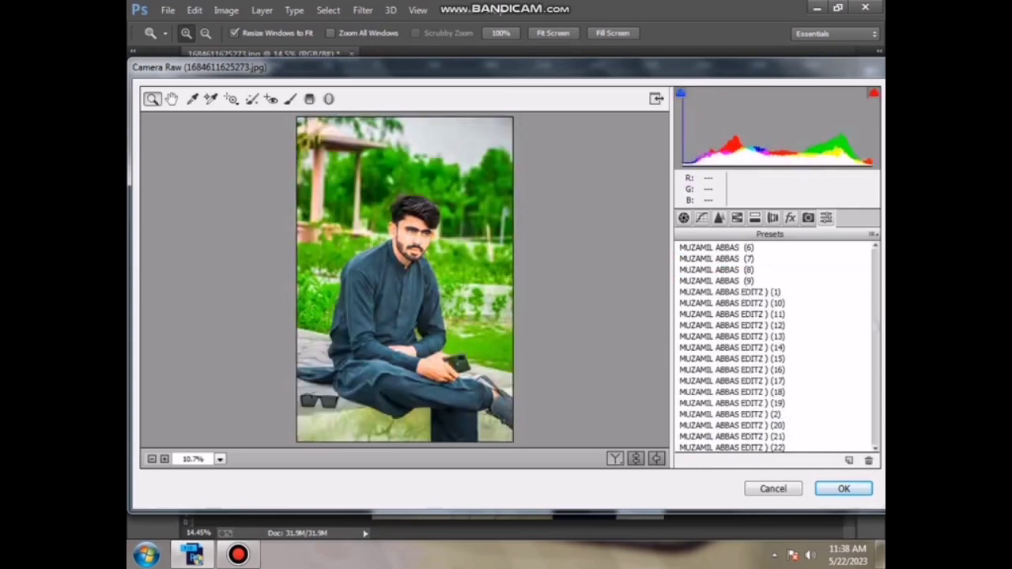
Step: Pick a preset from the next set and apply the filter
{"action": "left_click", "coordinate": [729, 292]}
{"action": "key", "text": "Down"}
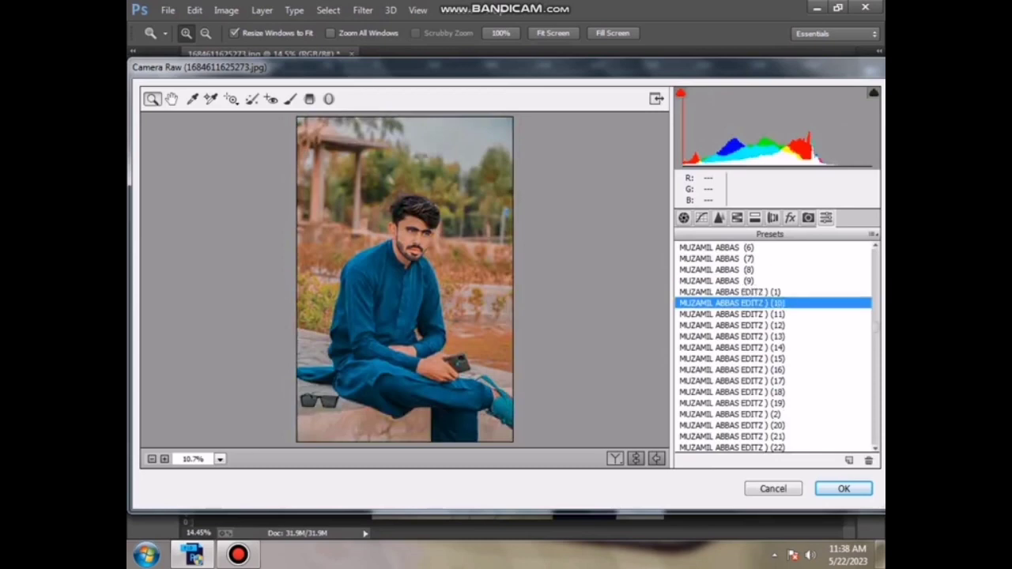
{"action": "key", "text": "Down"}
{"action": "key", "text": "Down"}
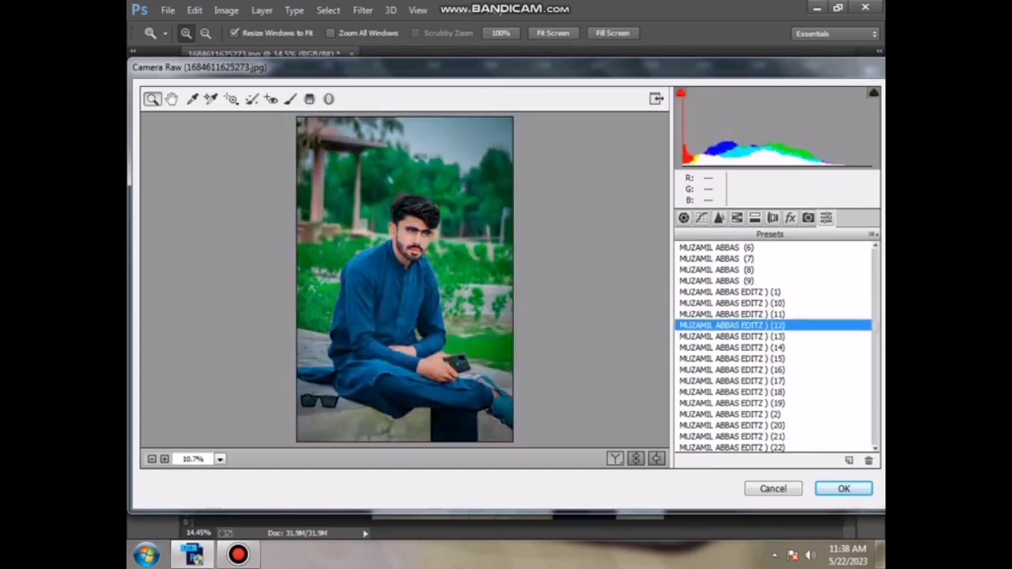
{"action": "key", "text": "Down"}
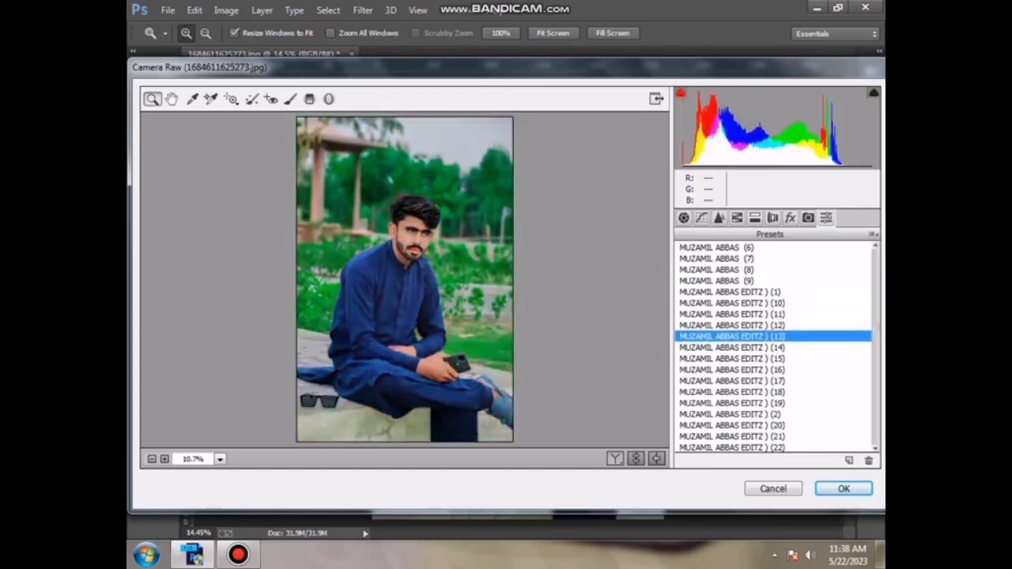
{"action": "key", "text": "Return"}
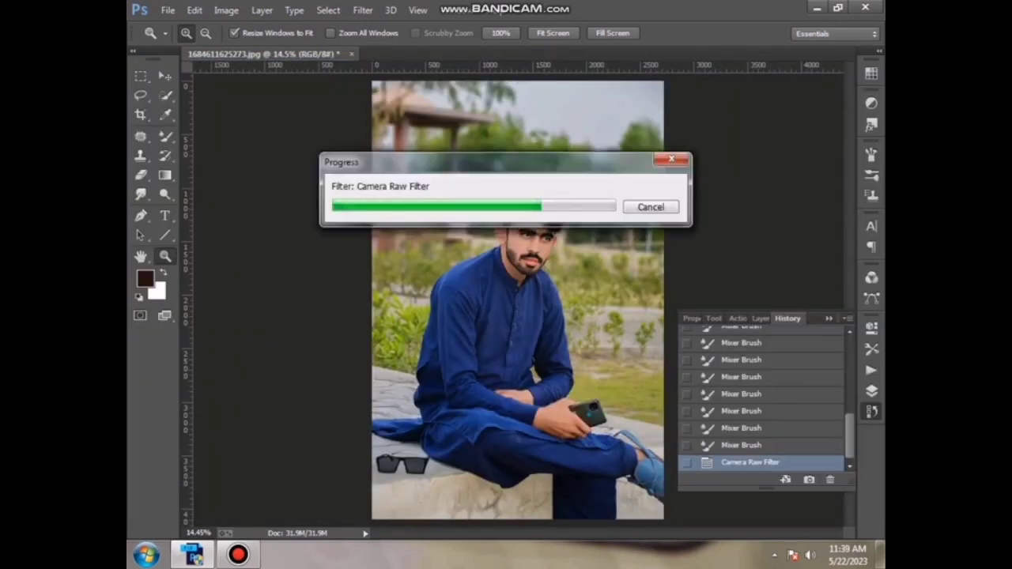
Step: Apply another Camera Raw Filter with Contrast -32 and Highlights +35
{"action": "left_click", "coordinate": [363, 9]}
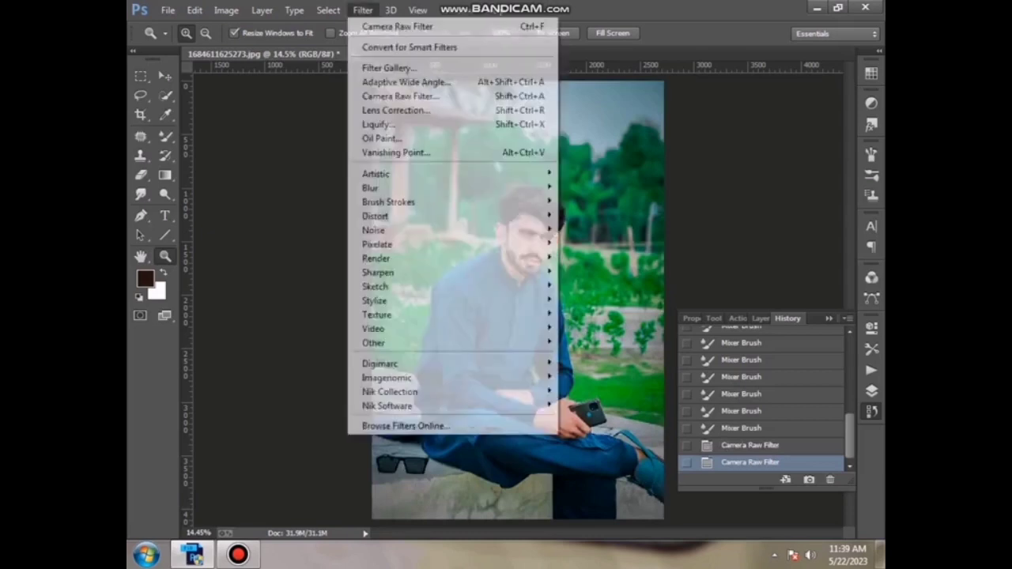
{"action": "left_click", "coordinate": [429, 95]}
{"action": "type", "text": "-32"}
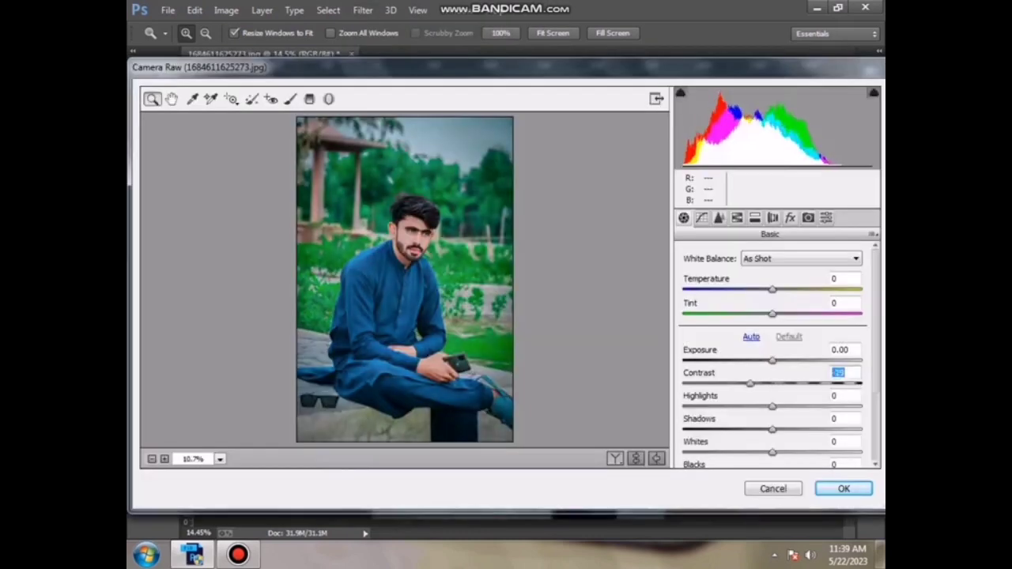
{"action": "key", "text": "Tab"}
{"action": "type", "text": "35"}
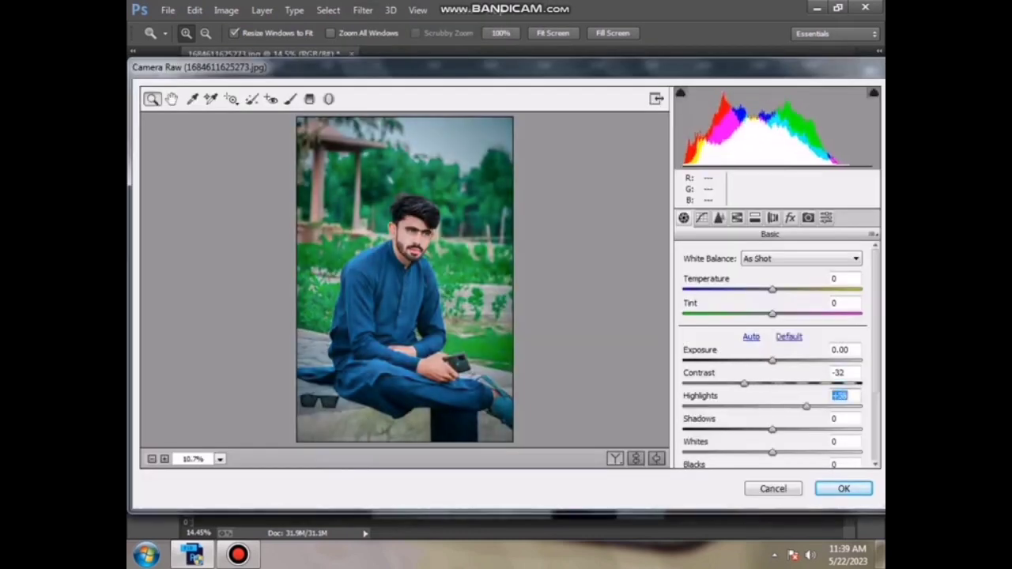
{"action": "key", "text": "Return"}
Step: Open the File menu to save the finished portrait
{"action": "left_click", "coordinate": [169, 9]}
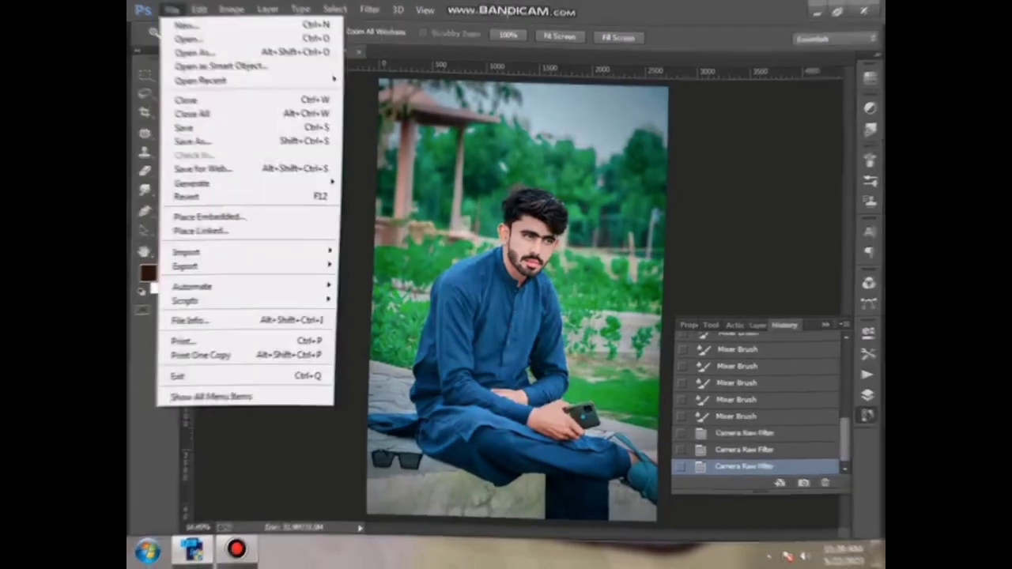